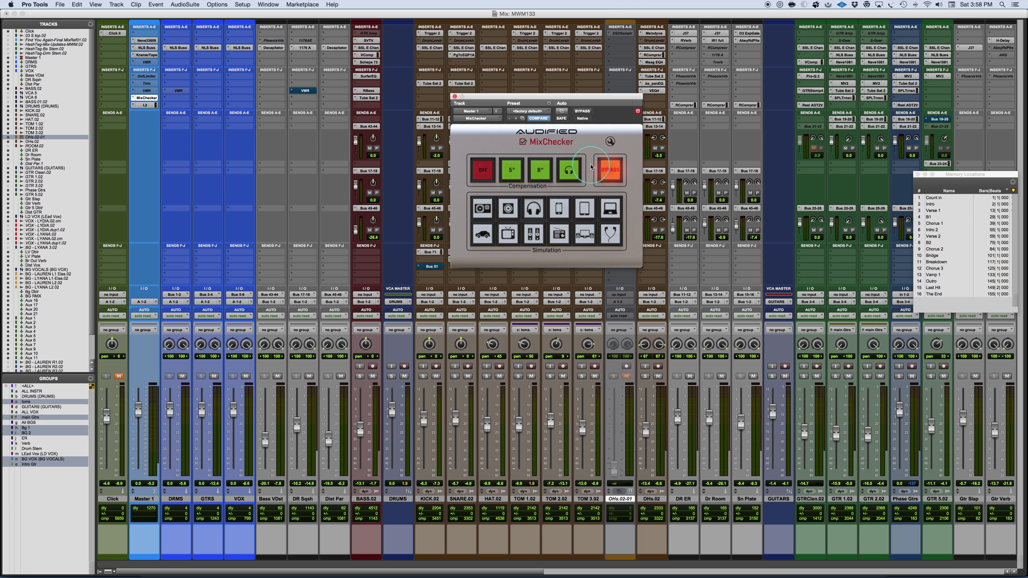
Turn MixChecker's compensation off and cycle through all six upper-row simulations, ending on Car Audio.
click(483, 171)
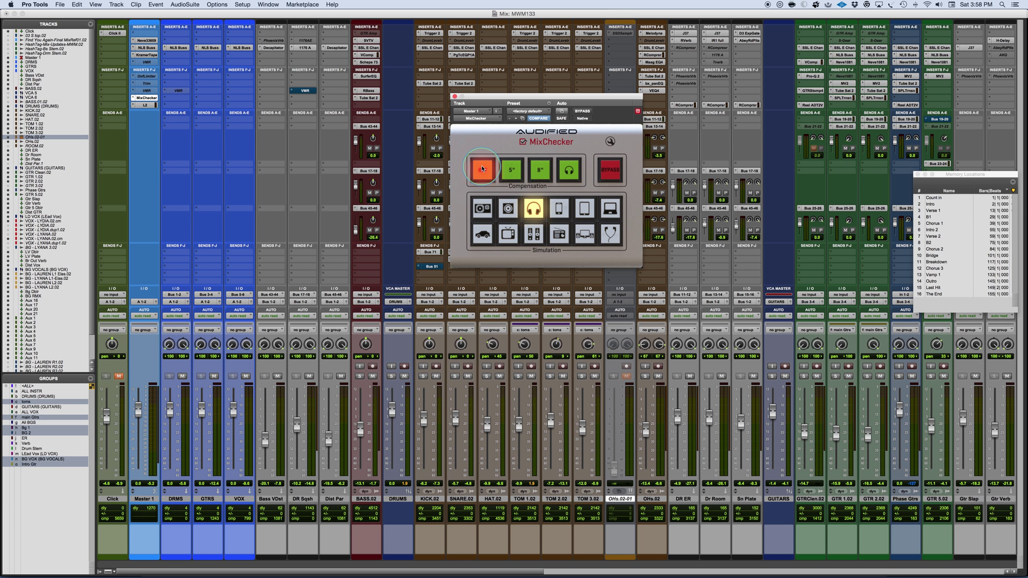
click(484, 209)
click(508, 208)
click(533, 209)
click(559, 209)
click(584, 209)
click(610, 209)
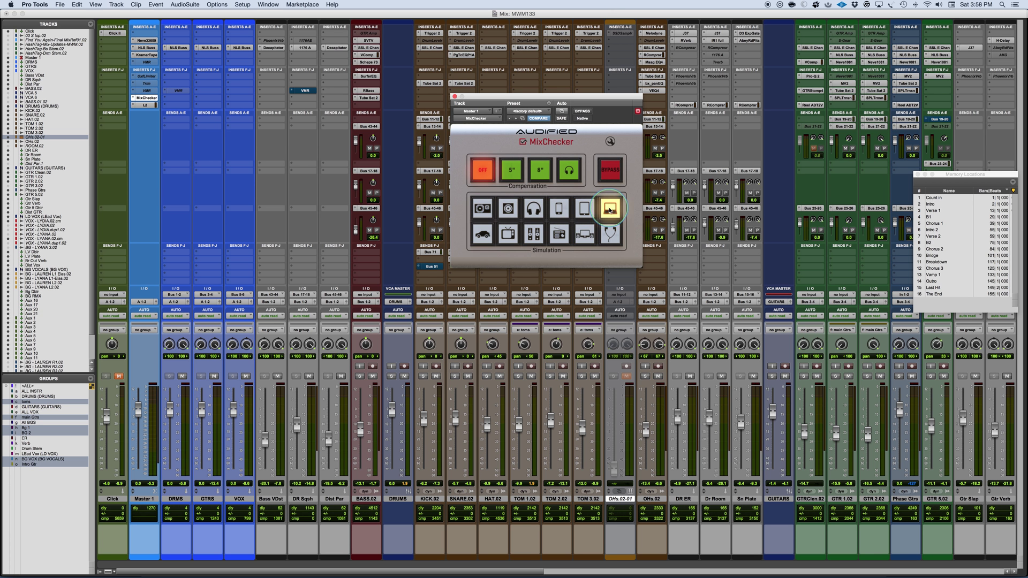
click(485, 234)
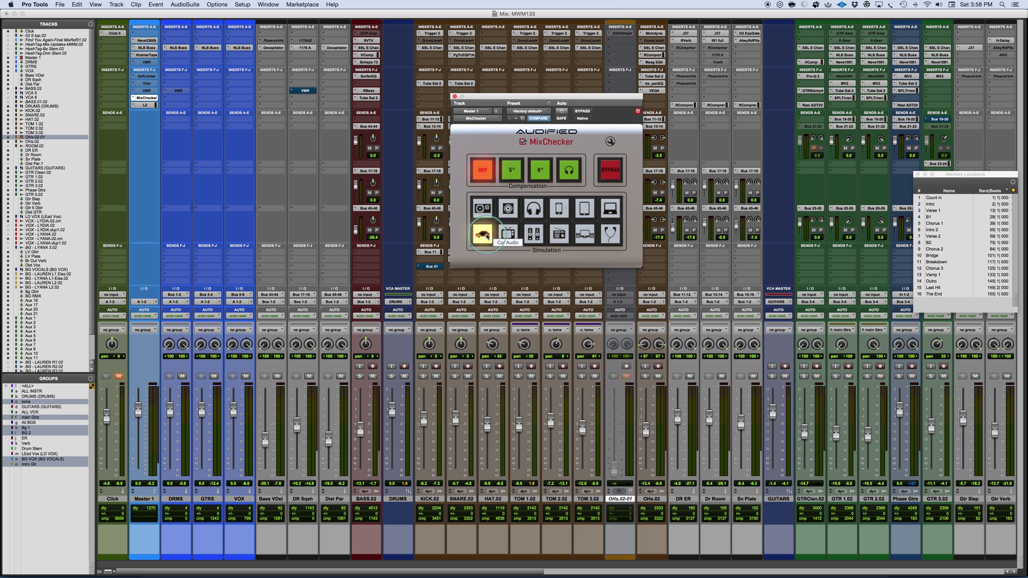
Try the 5" and 8" Studio Monitor compensation in MixChecker, then choose headphone compensation.
click(511, 170)
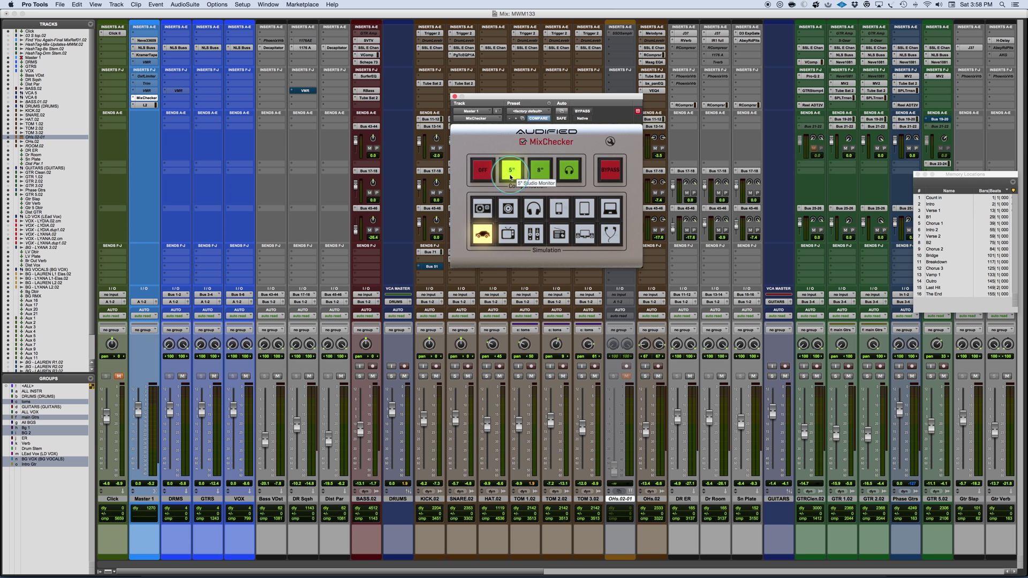
click(540, 177)
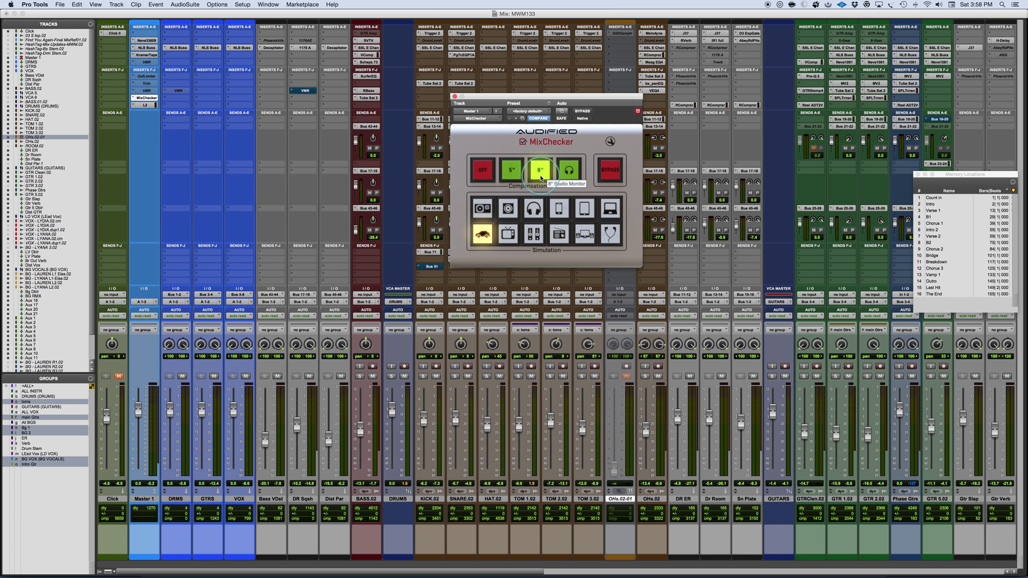
click(568, 170)
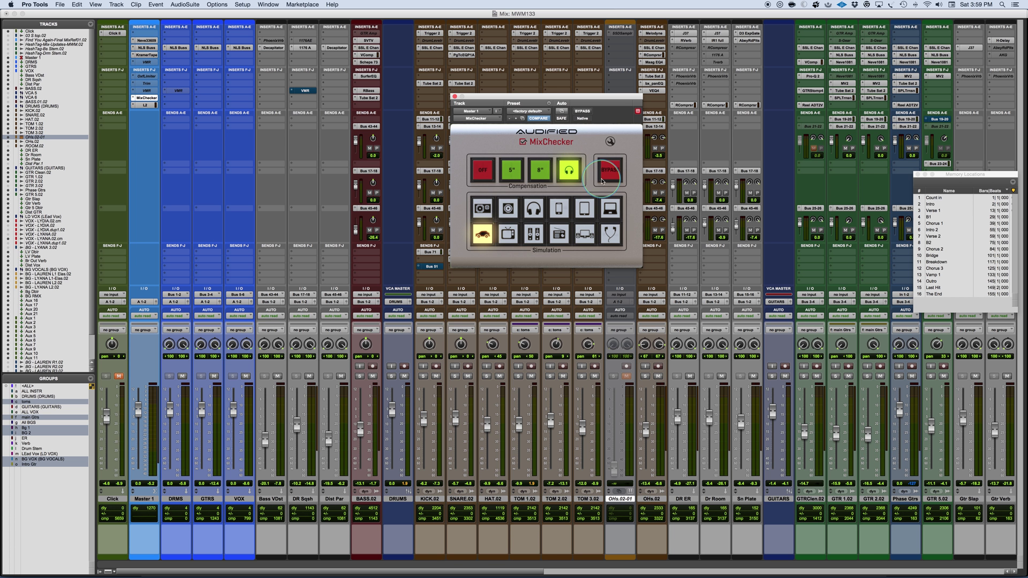
Compare the mix with MixChecker bypassed and active, leaving it active with headphone compensation.
click(610, 175)
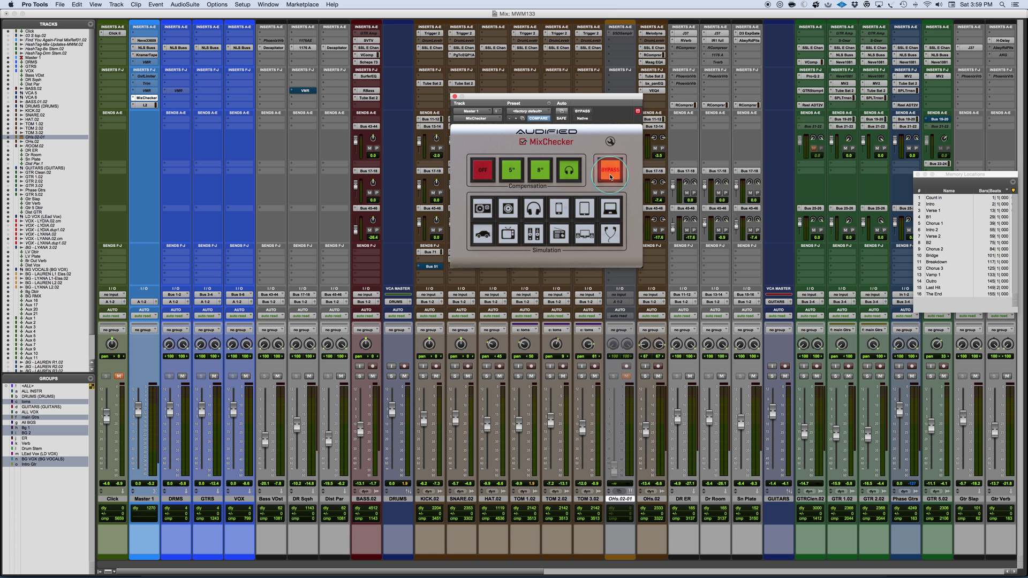
click(610, 175)
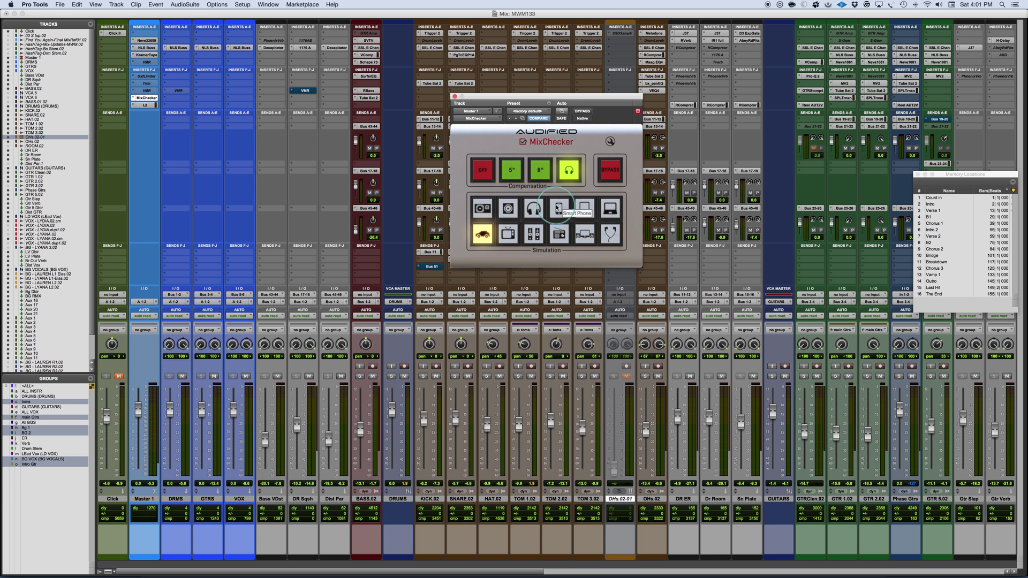
click(610, 170)
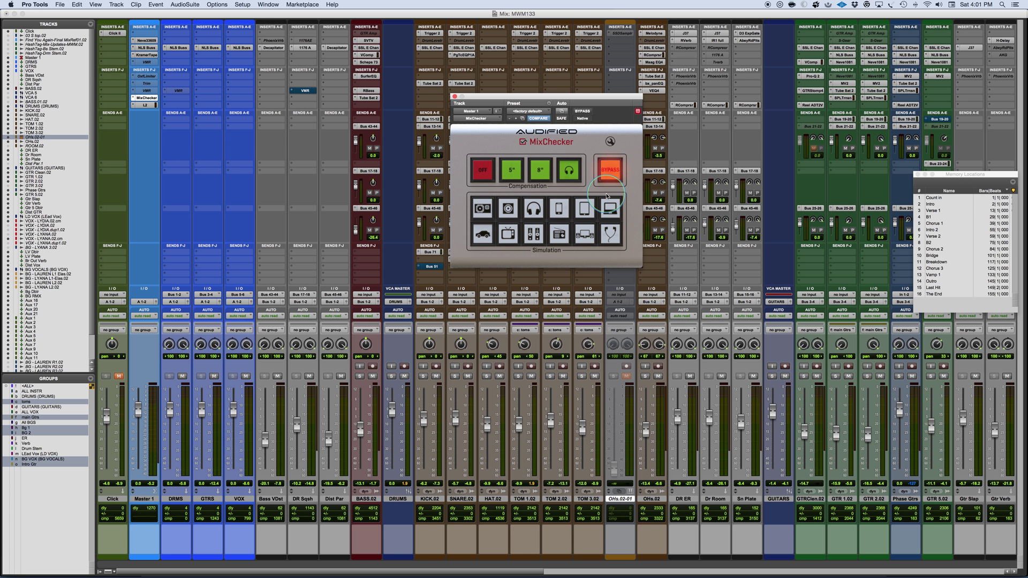
key(space)
click(568, 182)
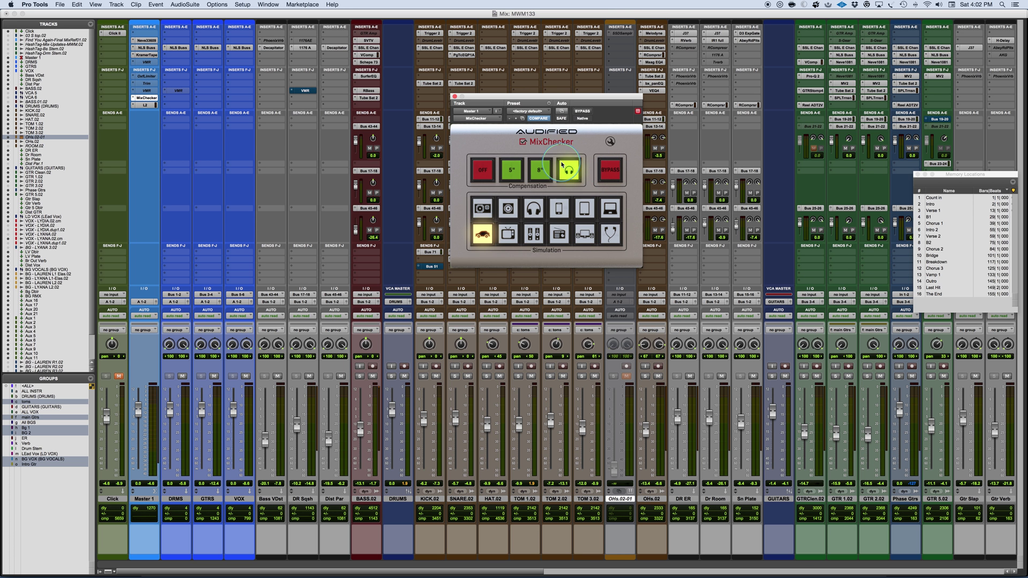
Play the mix and audition the upper-row simulations in order, including headphones, Smart Phone, Tablet and Laptop Speakers.
click(482, 209)
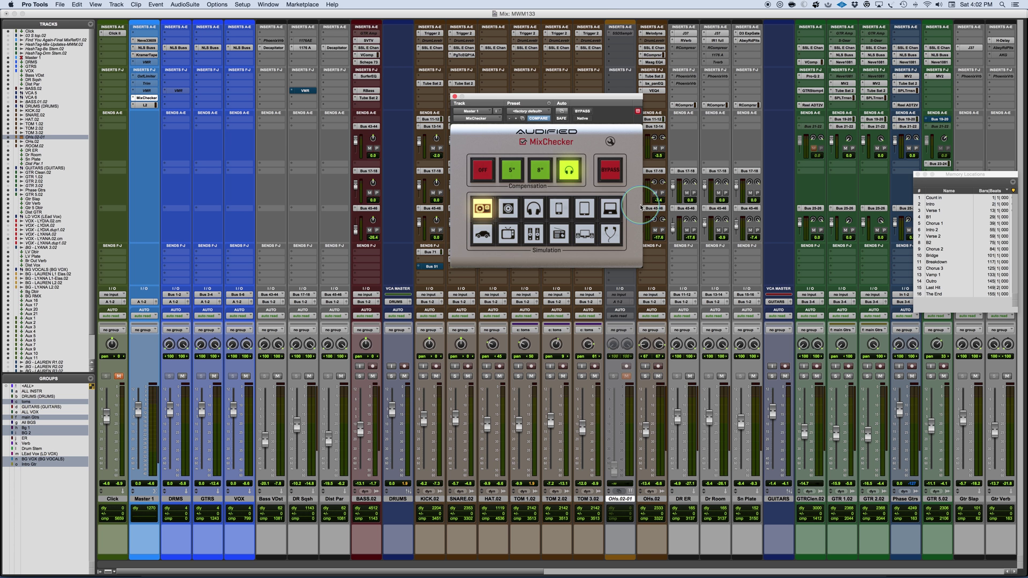
key(space)
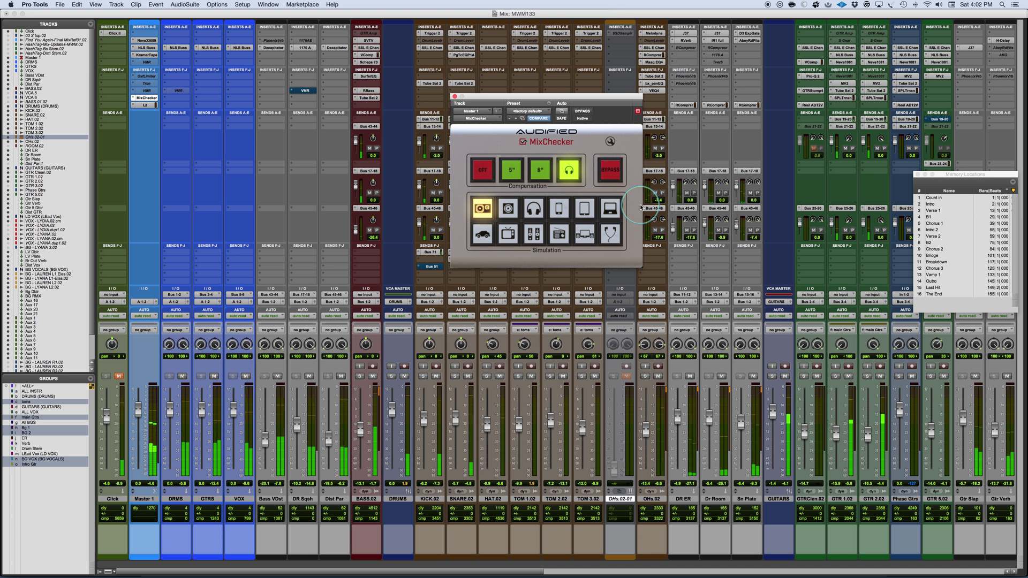
click(508, 208)
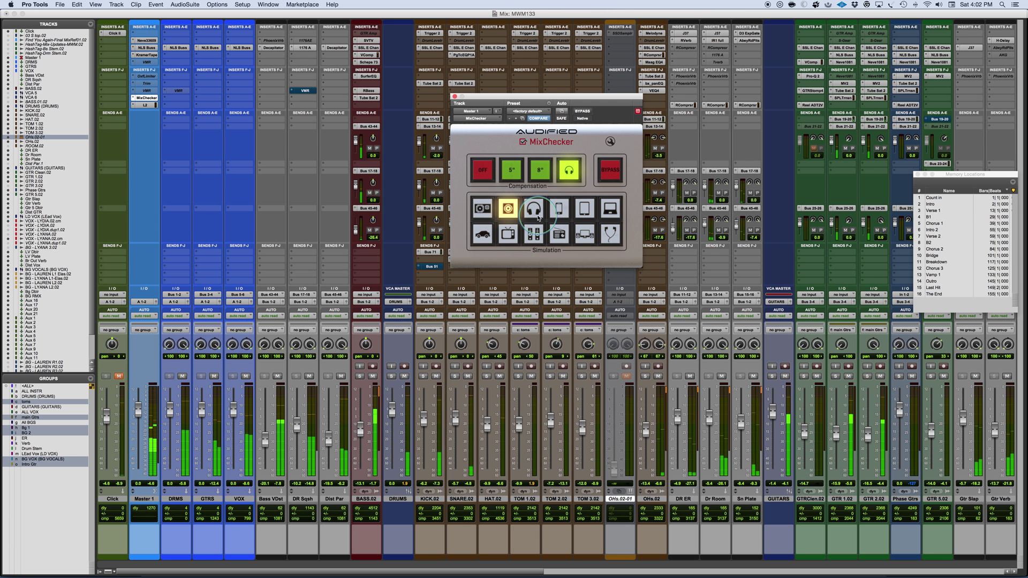
click(534, 210)
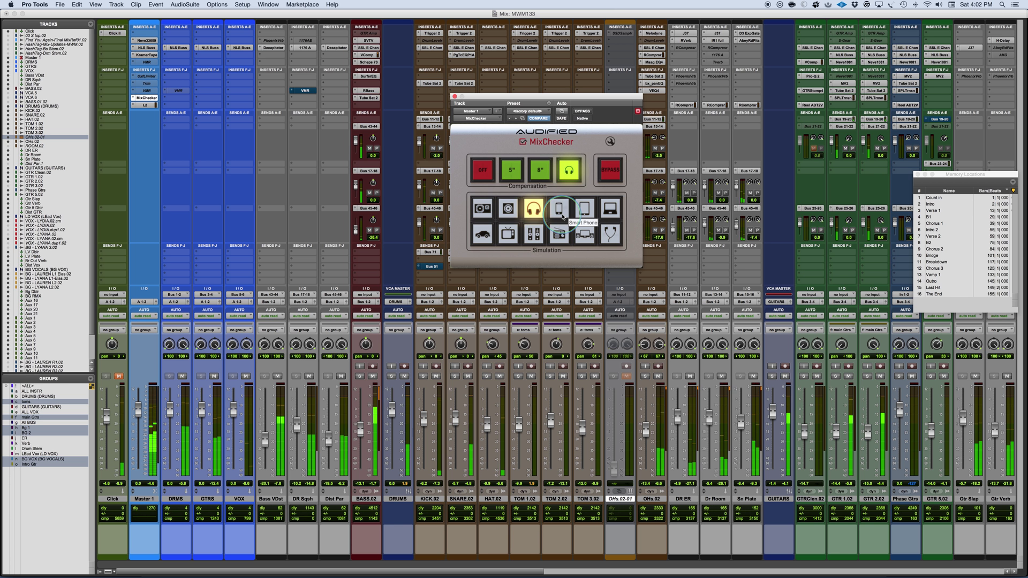
click(559, 210)
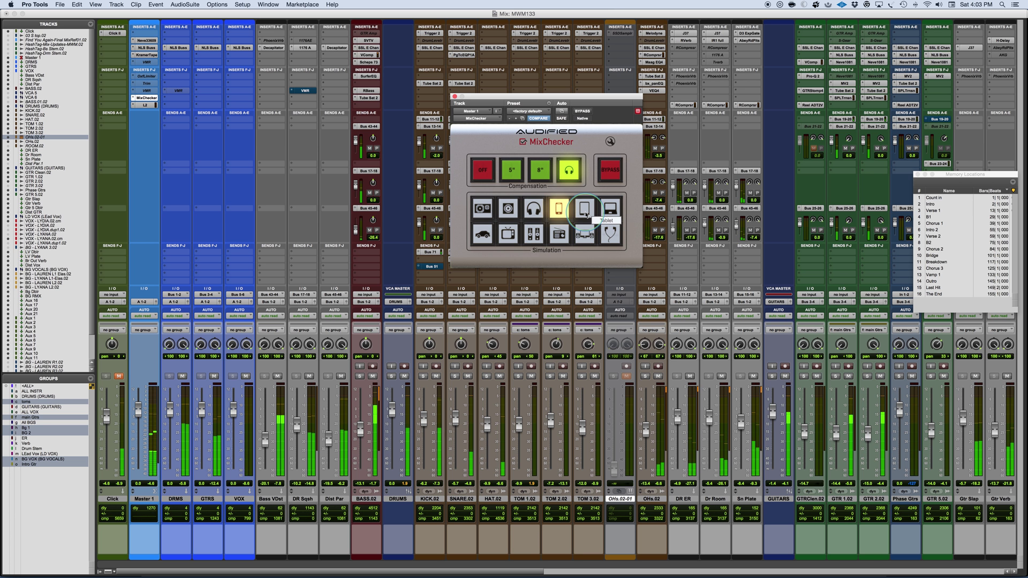
click(584, 210)
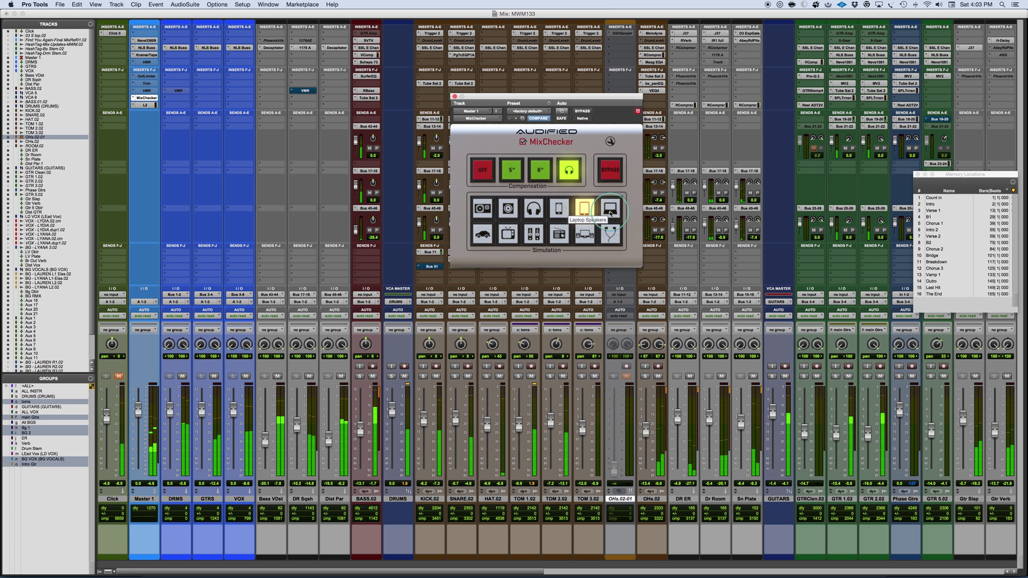
click(610, 212)
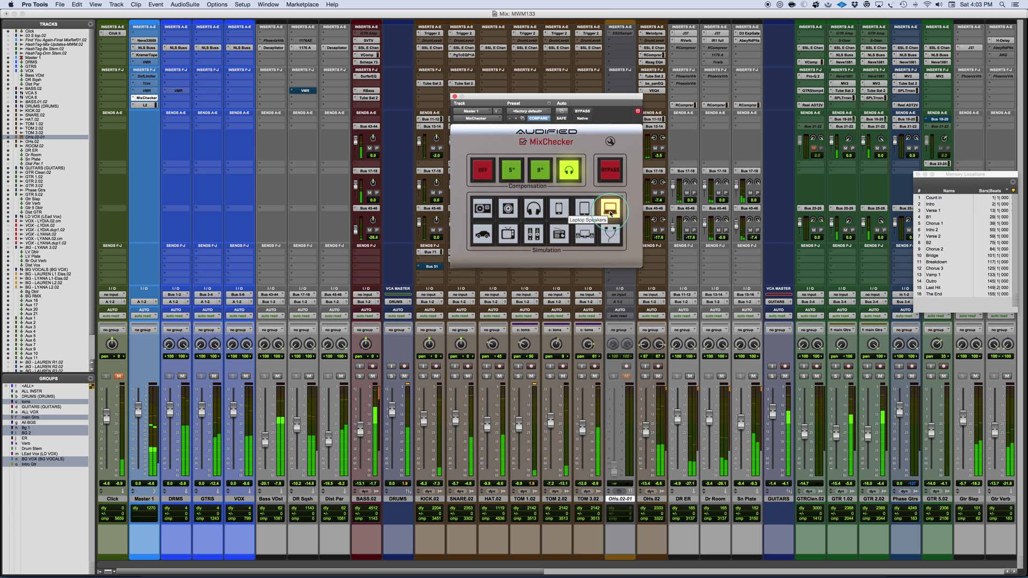
Audition the lower-row simulations from Car Audio through Micro HiFi and Desktop Speakers to In-Ear Headphones, and compare against bypass.
click(482, 240)
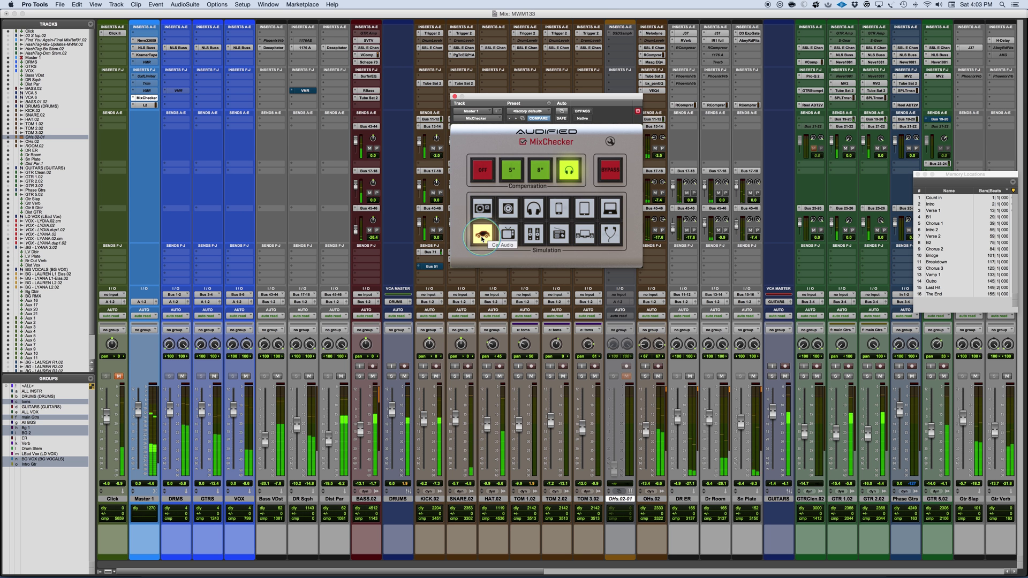
click(506, 236)
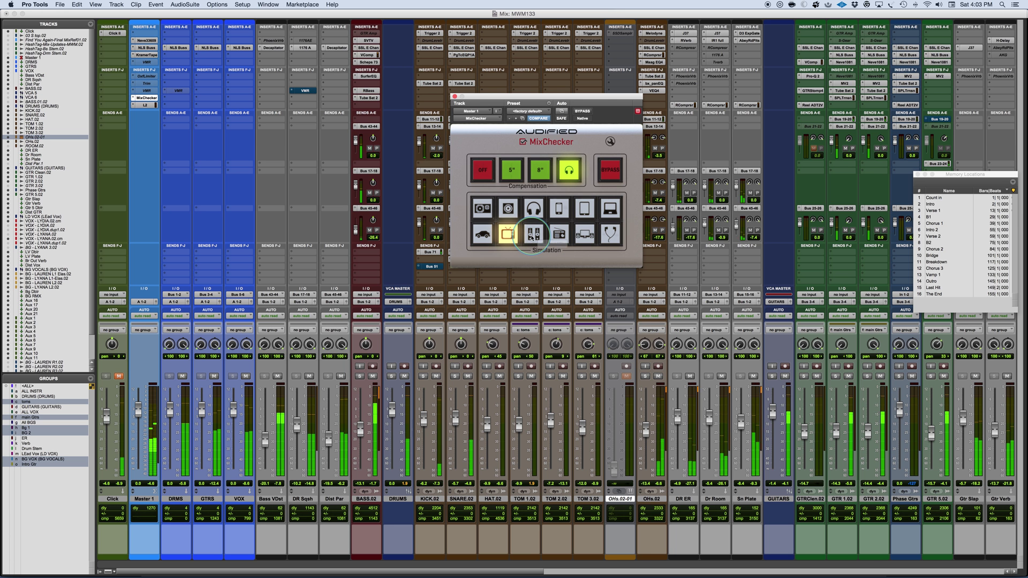
click(530, 238)
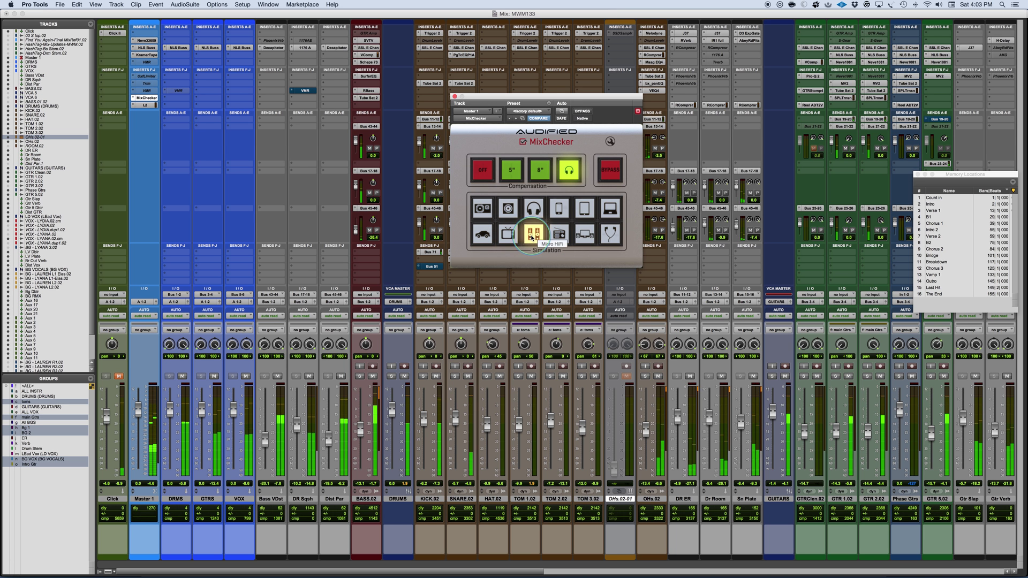
click(560, 237)
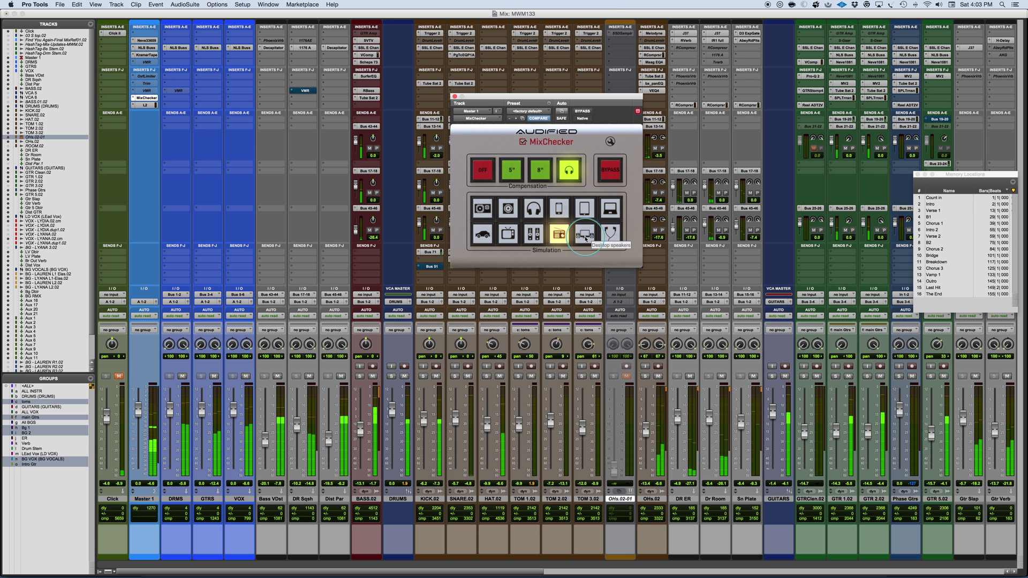
click(585, 238)
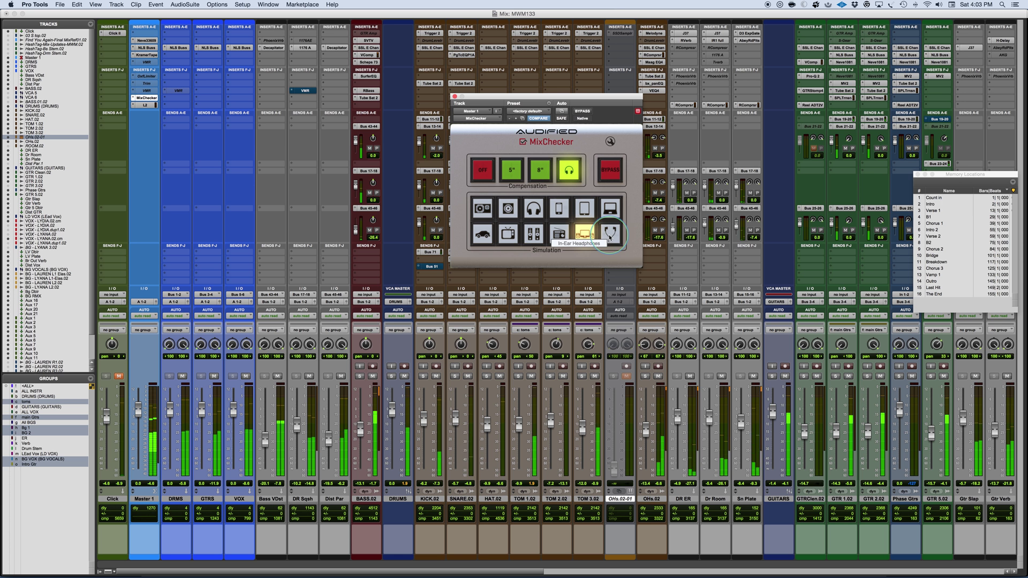
click(610, 236)
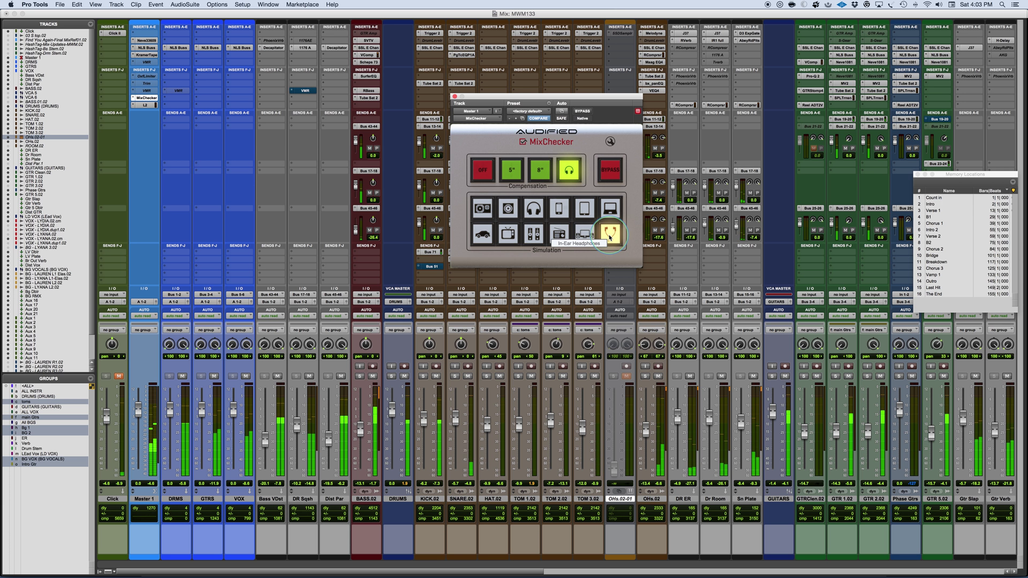
click(616, 169)
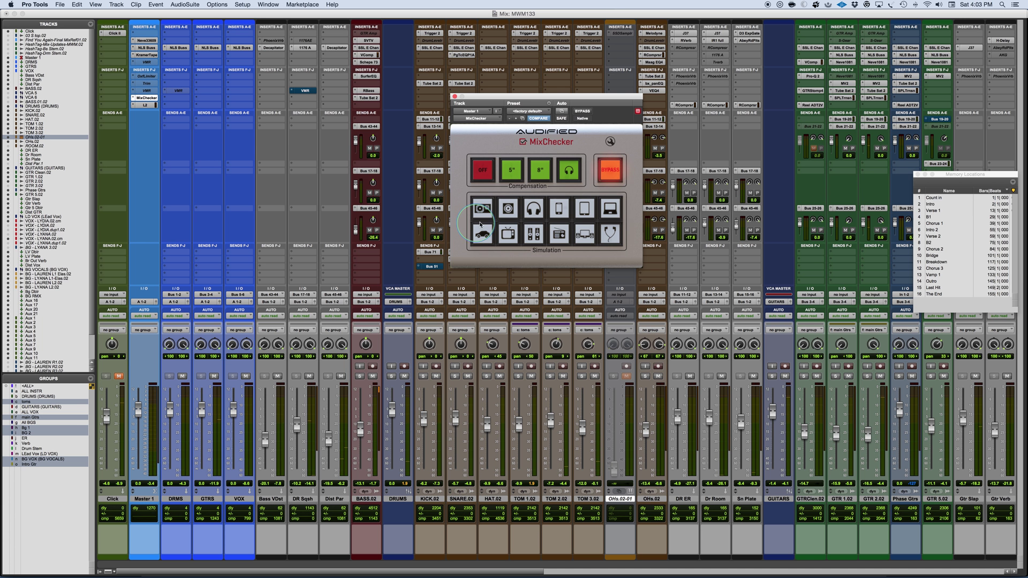
click(610, 169)
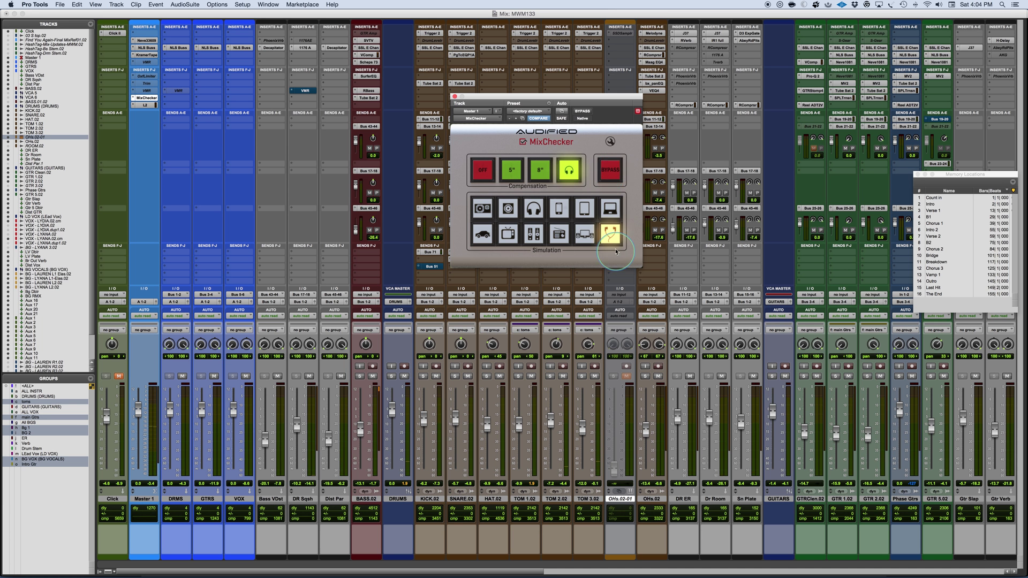
Switch MixChecker through the headphones, Smart Phone, Tablet, Laptop Speakers and Car Audio simulations, and settle on Smart Phone.
click(532, 212)
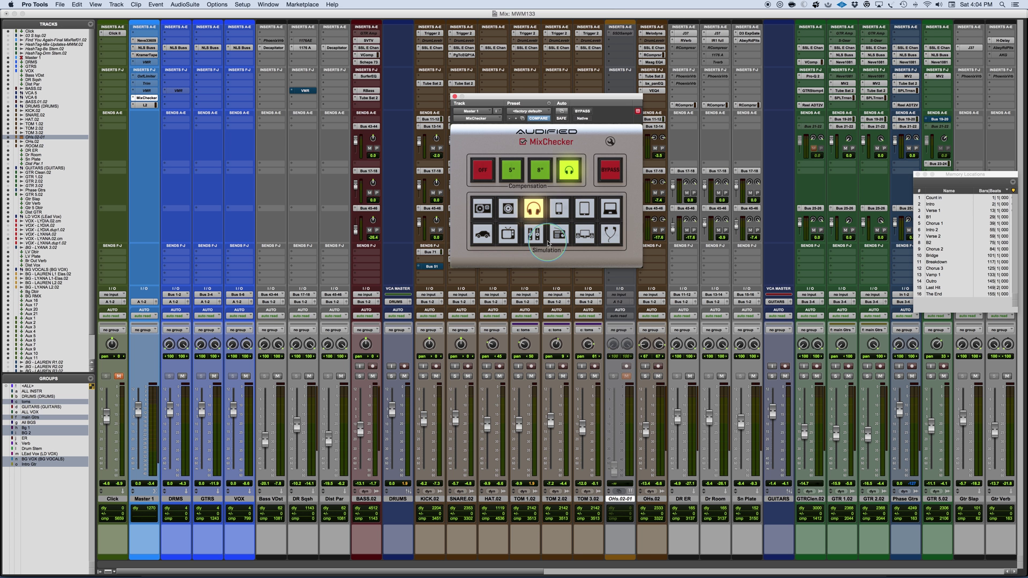
click(558, 213)
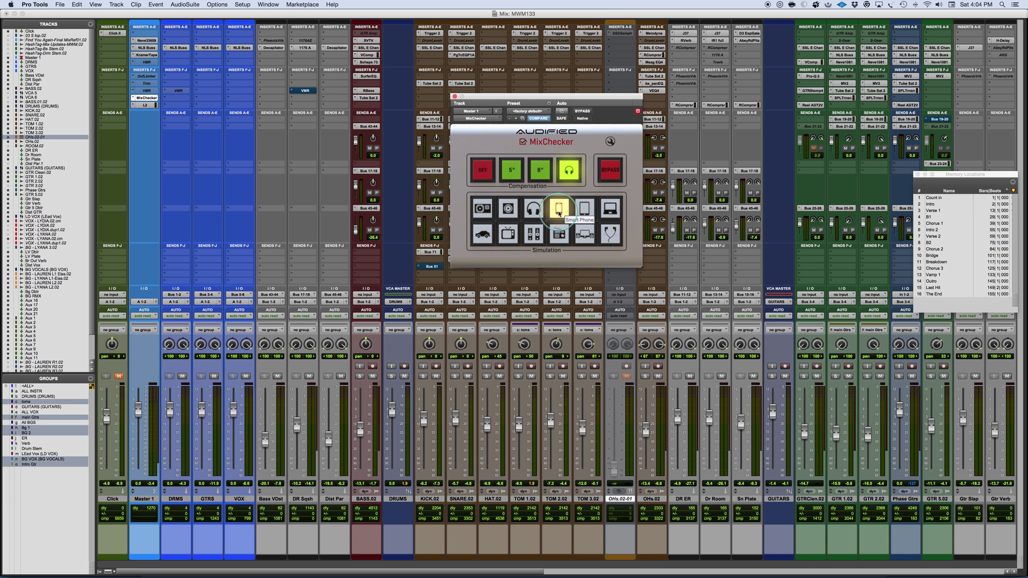
click(585, 211)
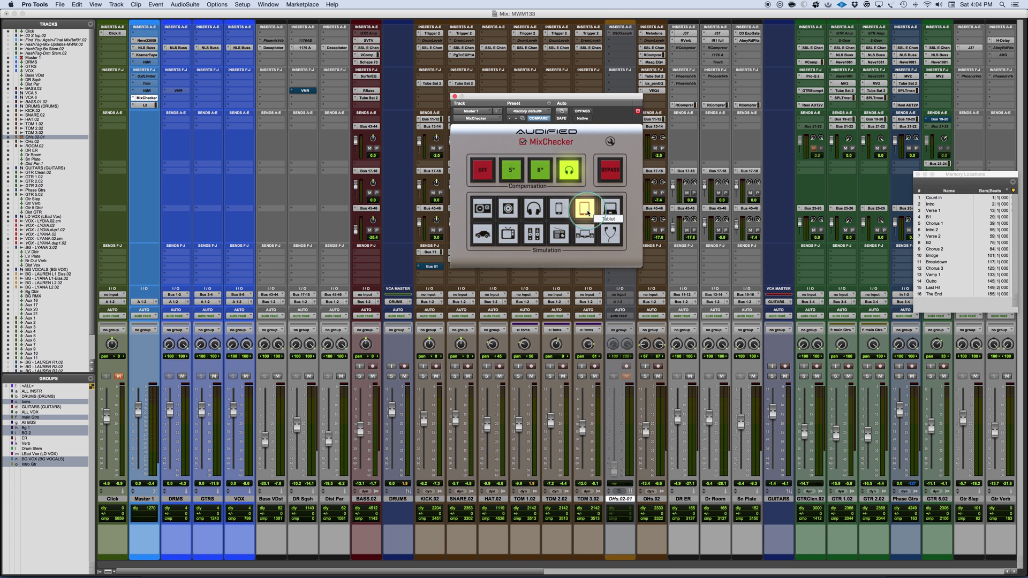
click(605, 211)
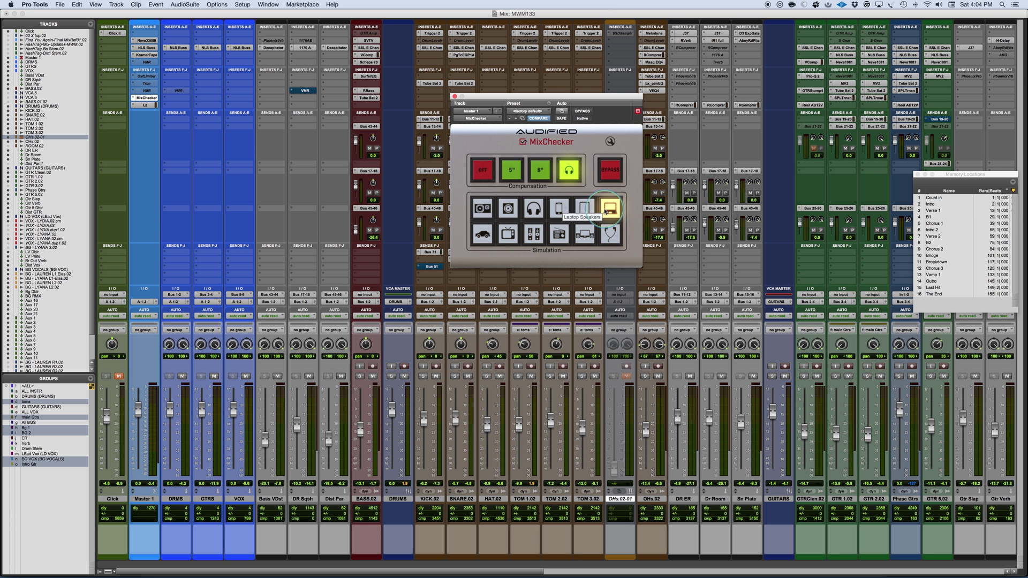
click(482, 234)
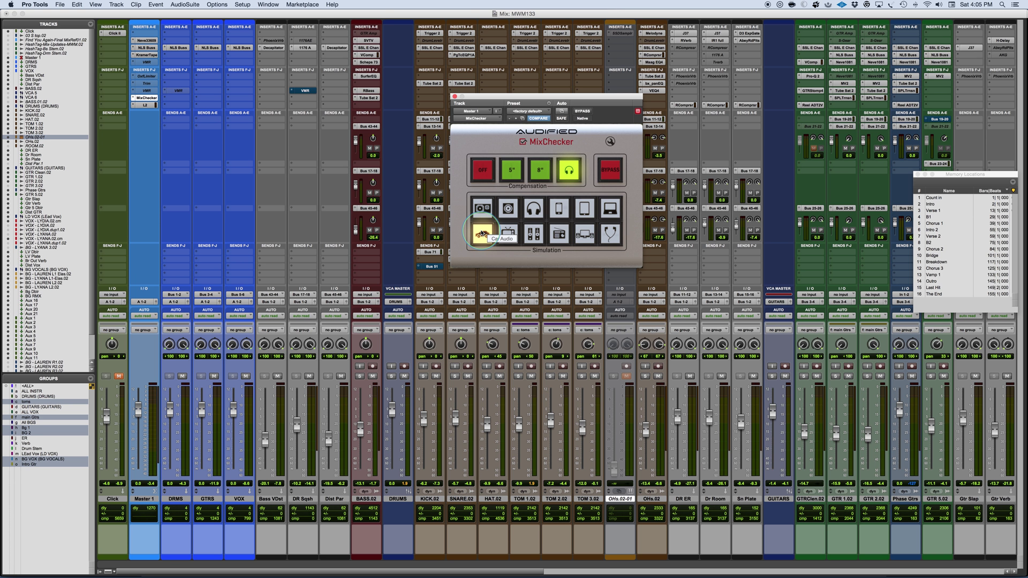
click(559, 211)
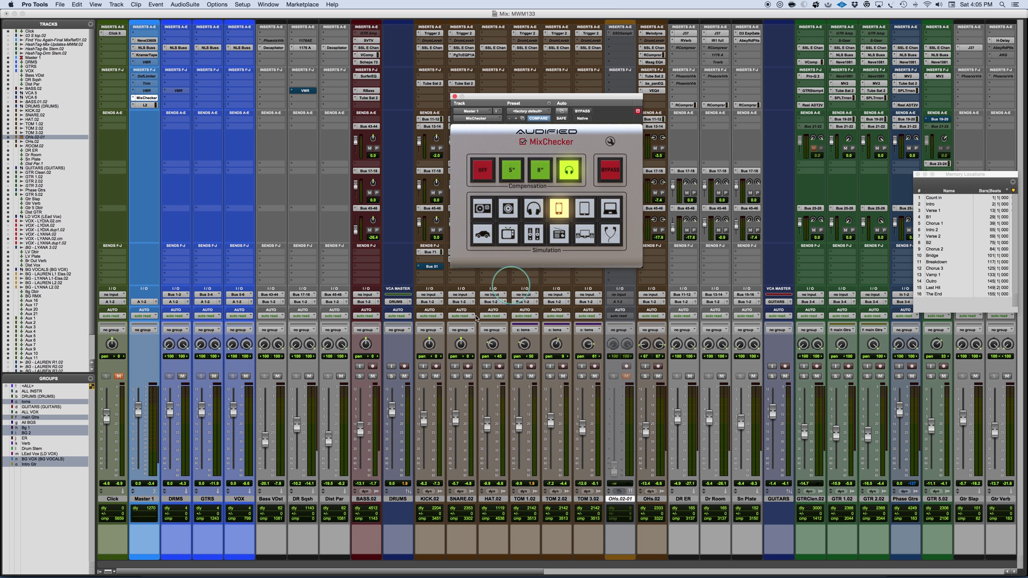
Solo the BASS.02 track during playback and open its Scheps 73 EQ.
click(359, 377)
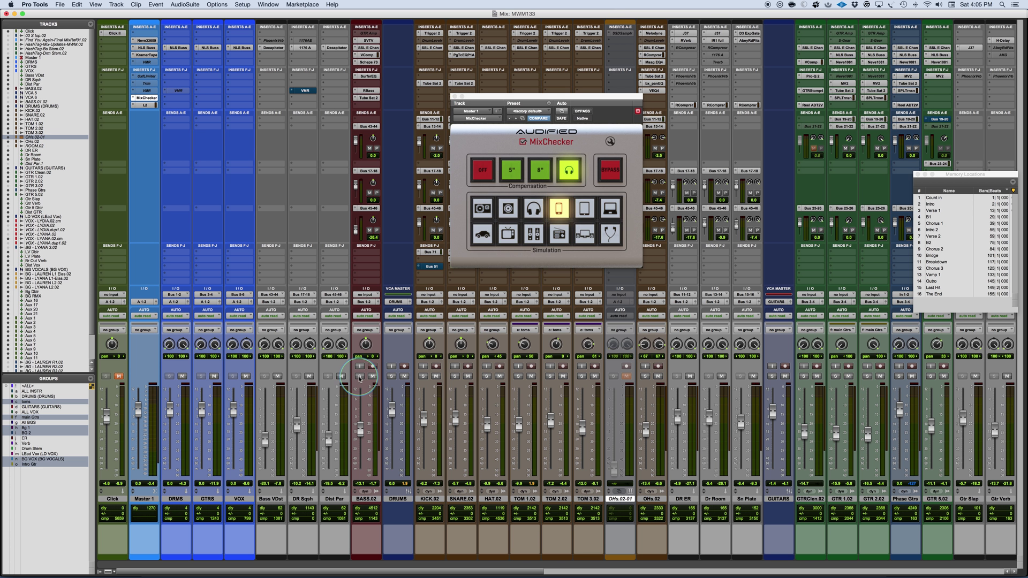
click(359, 377)
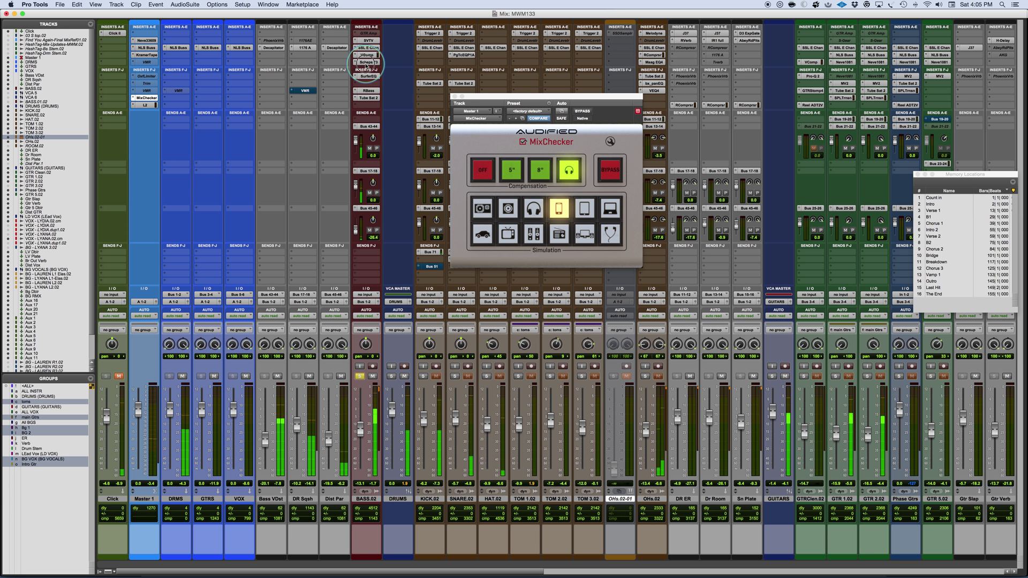
click(367, 62)
Try a different mid-band setting in the bass track's Scheps 73 EQ and undo it.
click(544, 184)
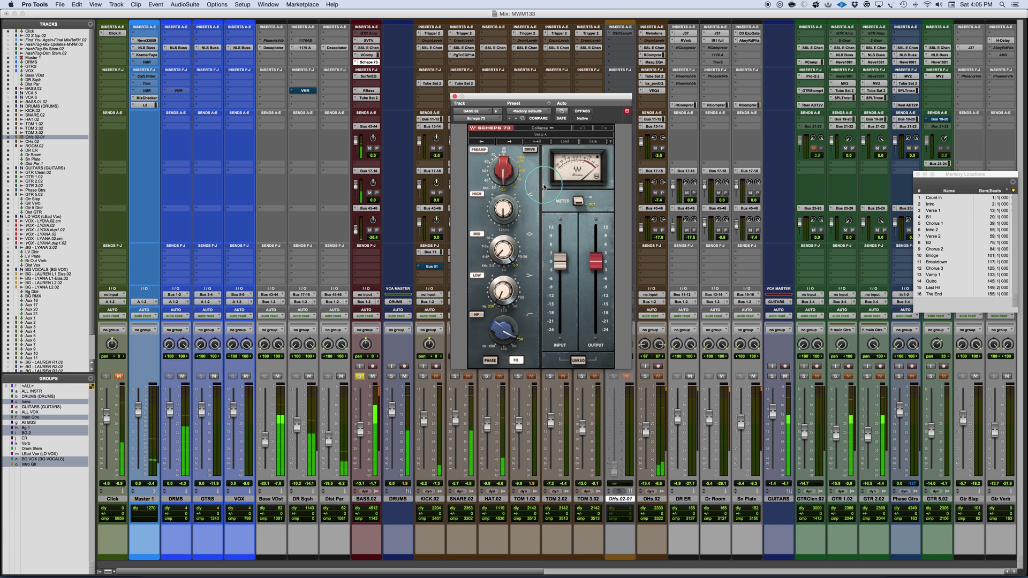
click(512, 266)
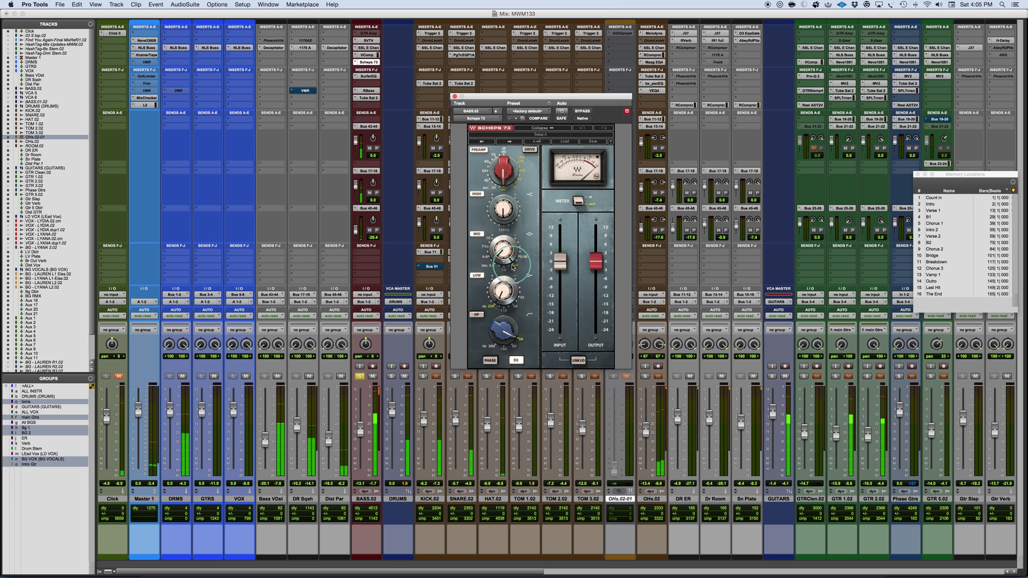
click(361, 81)
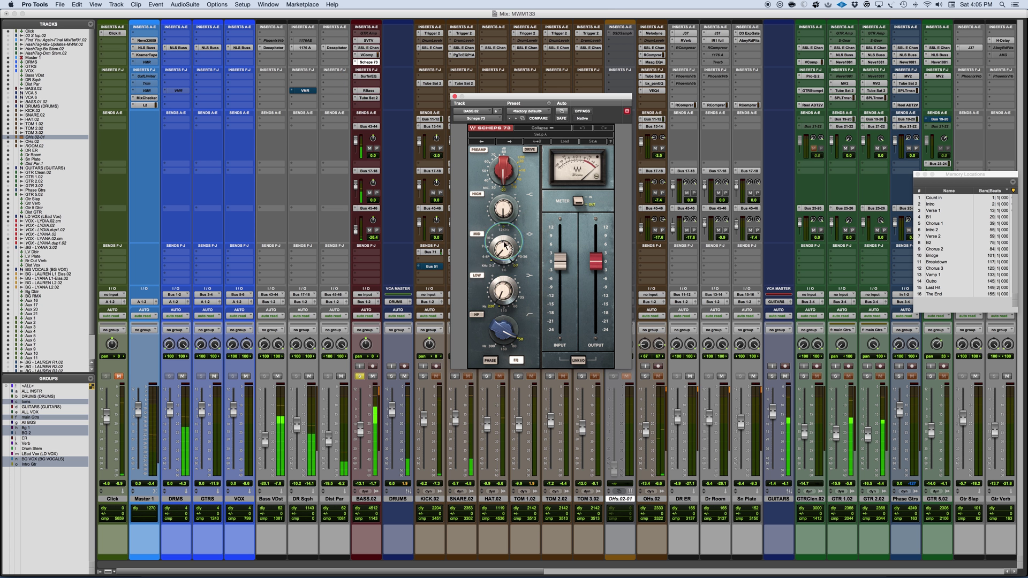
drag(501, 259, 481, 201)
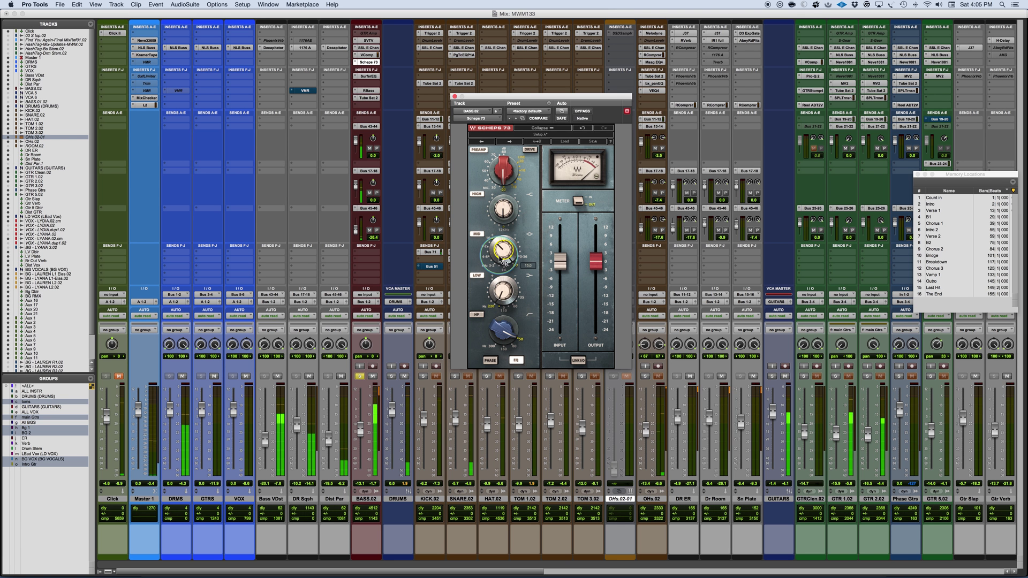
click(582, 129)
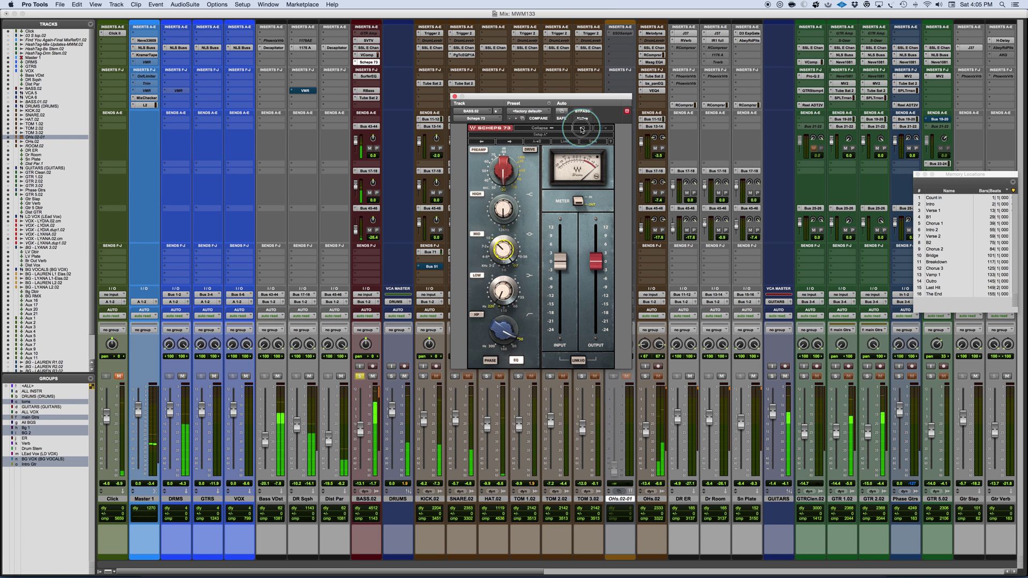
click(528, 297)
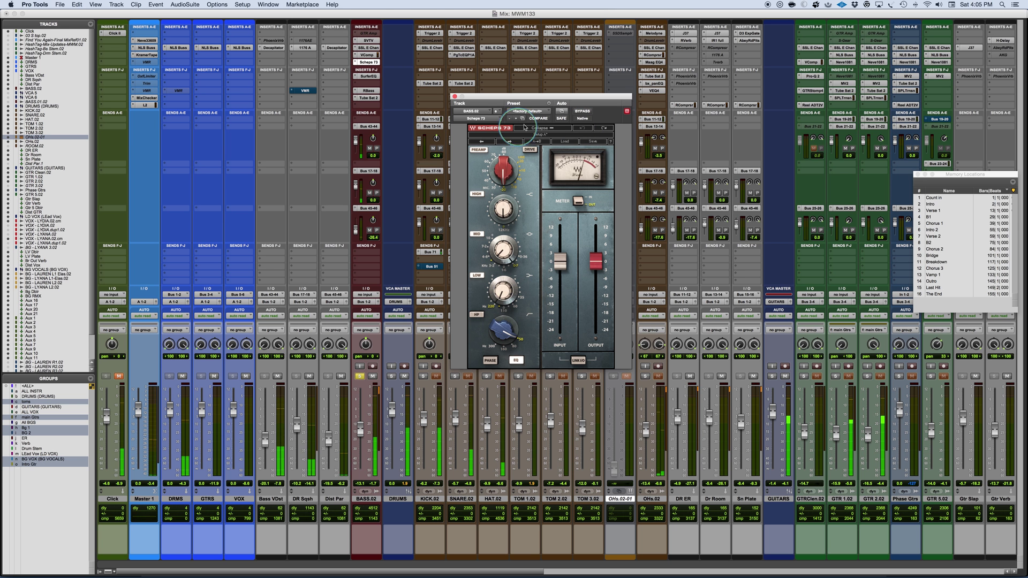
Bring up the bass track's Ampeg SVT amp plug-in and raise channel one's midrange slightly during playback.
click(433, 110)
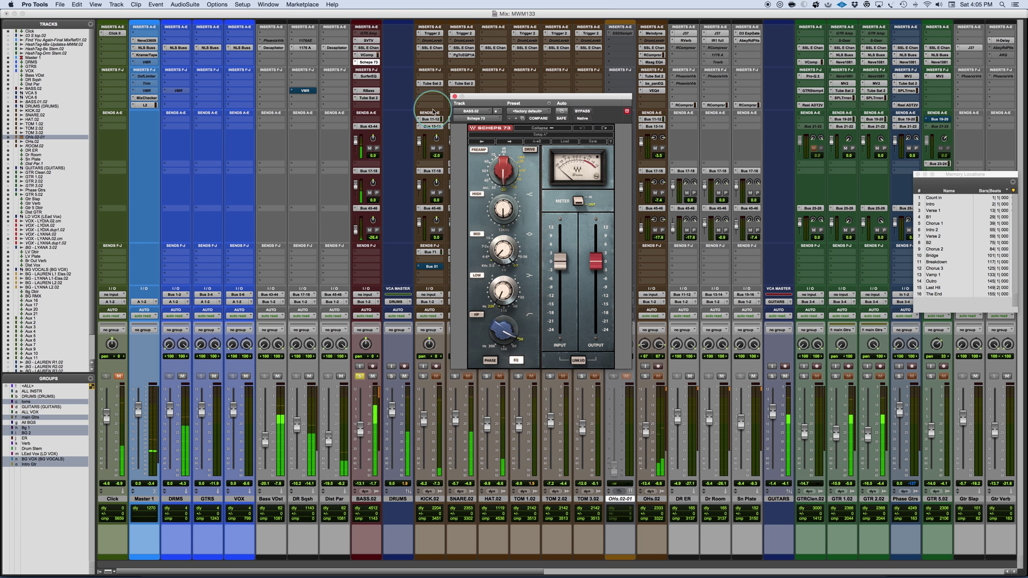
click(367, 55)
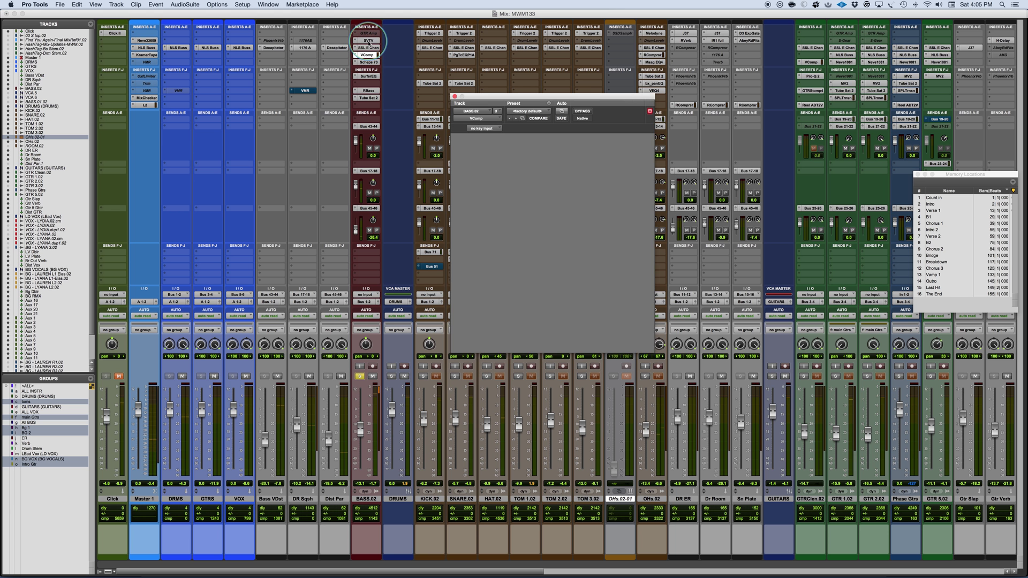
click(369, 41)
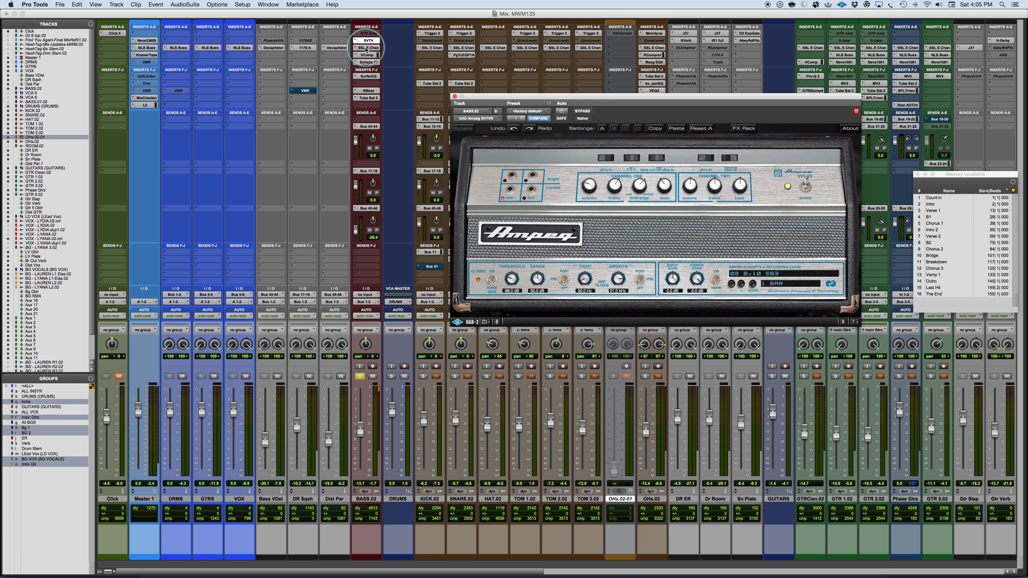
click(643, 209)
key(space)
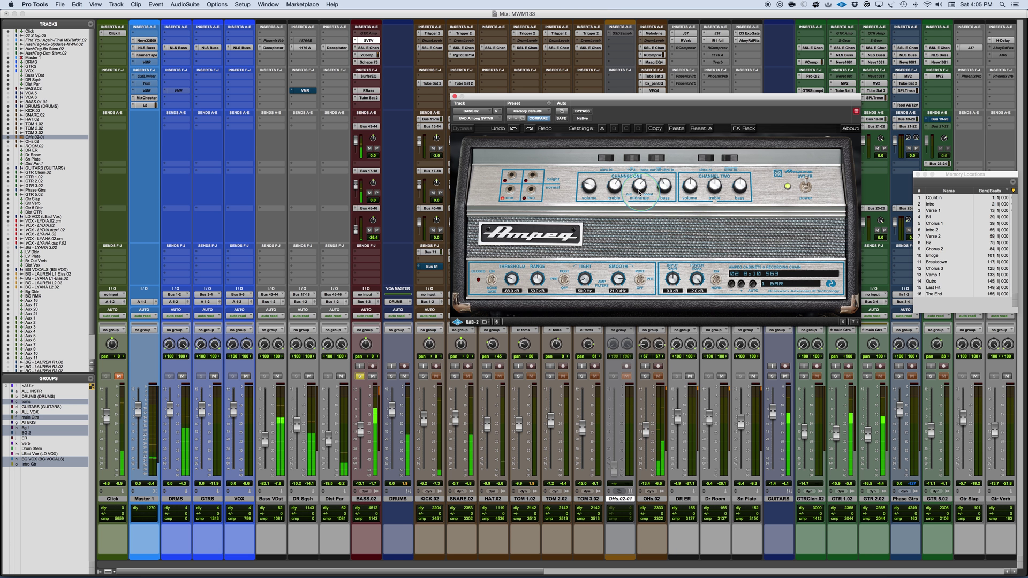
mouse_move(639, 190)
mouse_down()
mouse_move(642, 173)
mouse_move(647, 186)
mouse_move(639, 182)
mouse_up()
Check the bass track's SSL E Channel Strip and VComp settings, and unsolo the bass.
click(366, 47)
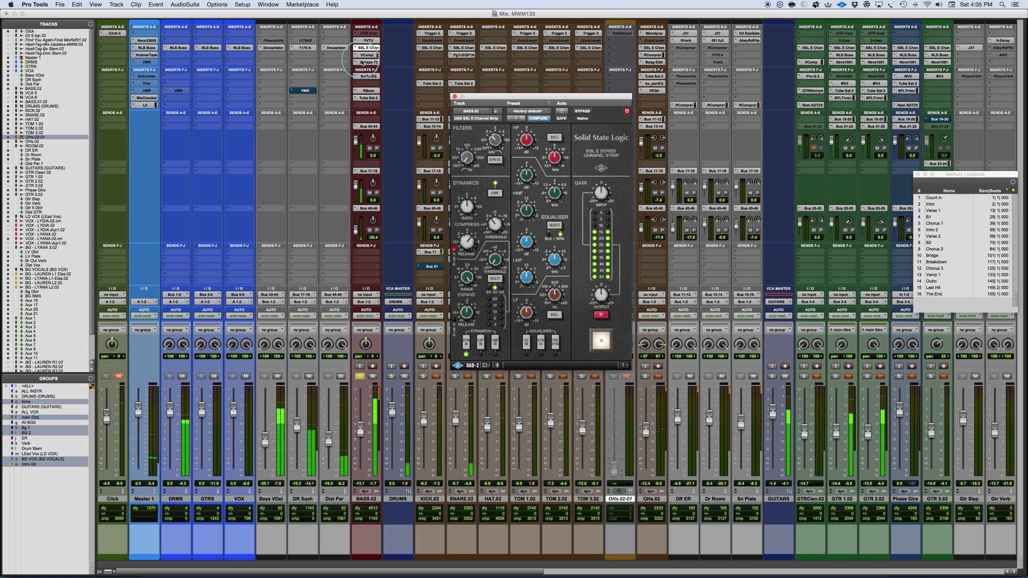
click(366, 55)
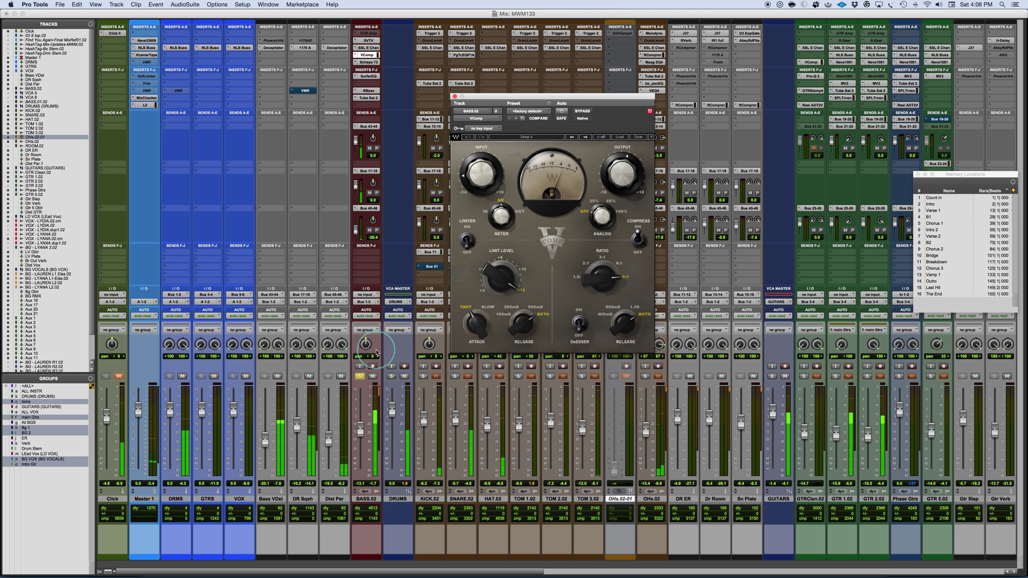
click(359, 377)
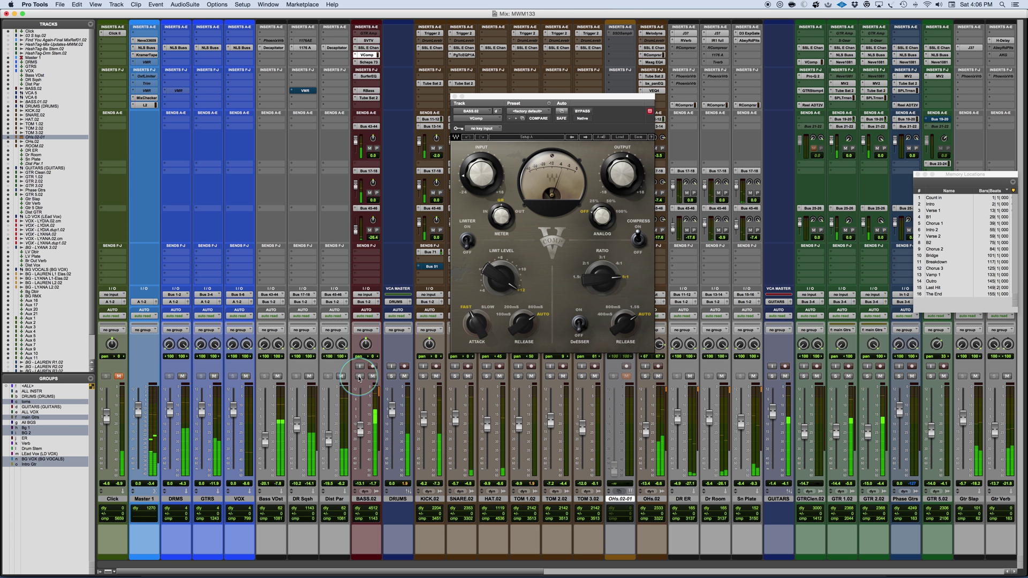
Compare the full mix with and without the Ampeg midrange change by undoing and redoing it, leaving the change applied.
click(368, 40)
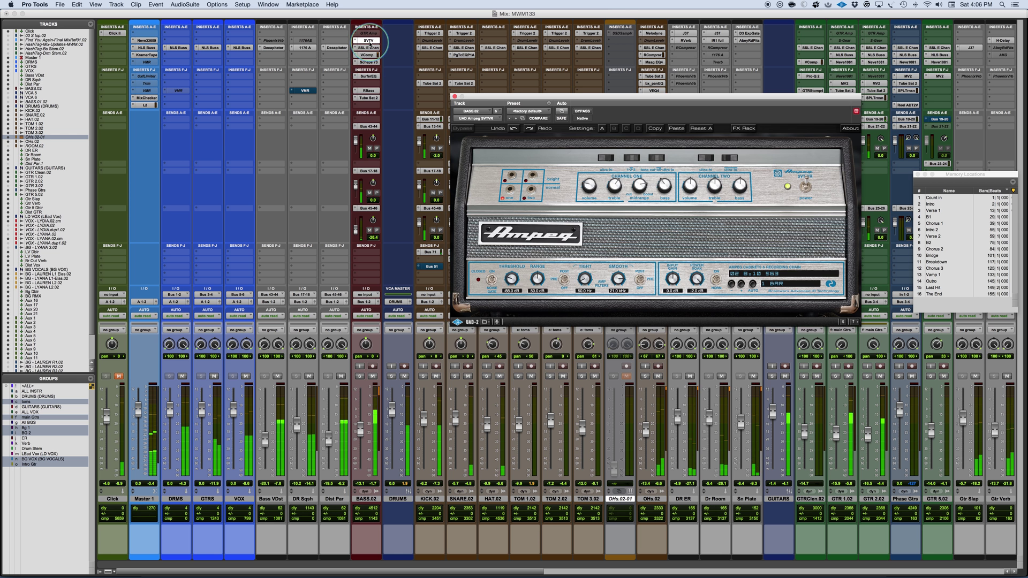
click(602, 190)
click(514, 129)
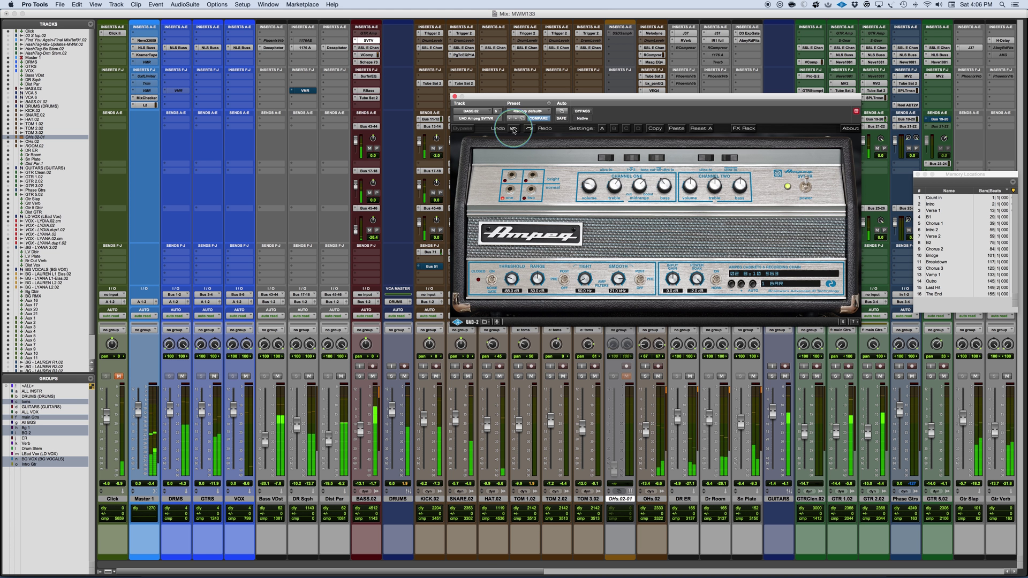
click(530, 129)
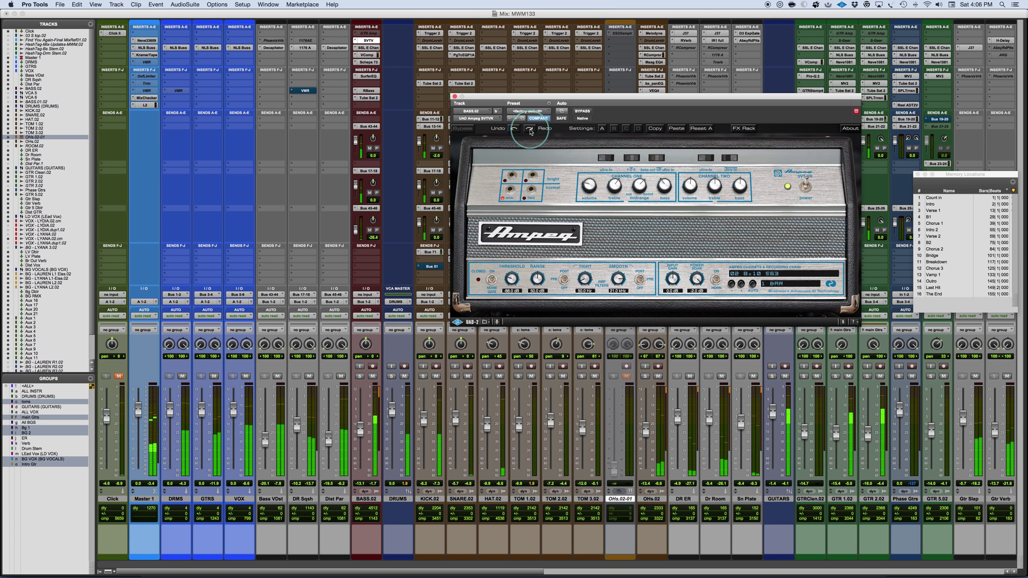
click(530, 130)
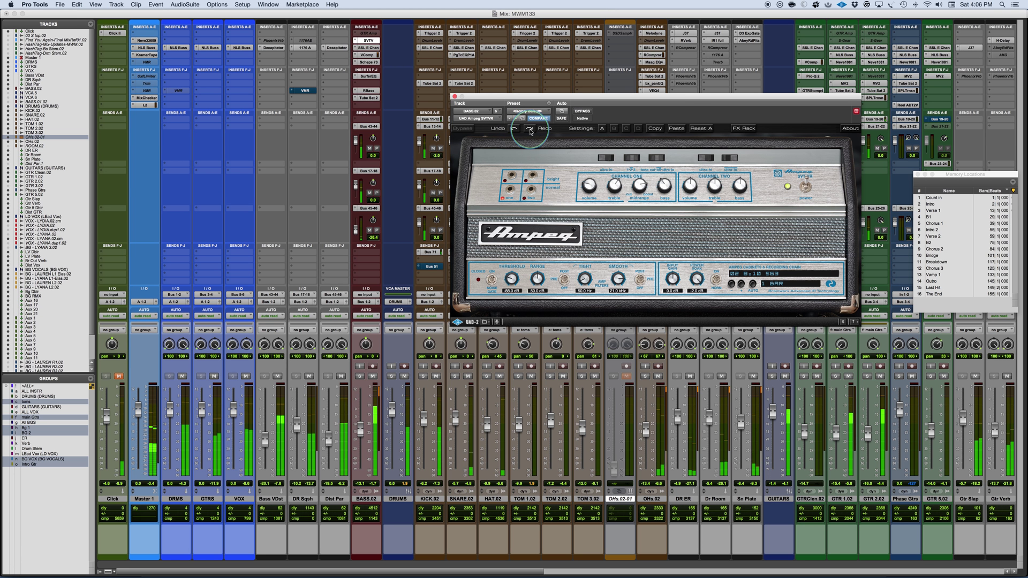
click(520, 131)
click(514, 130)
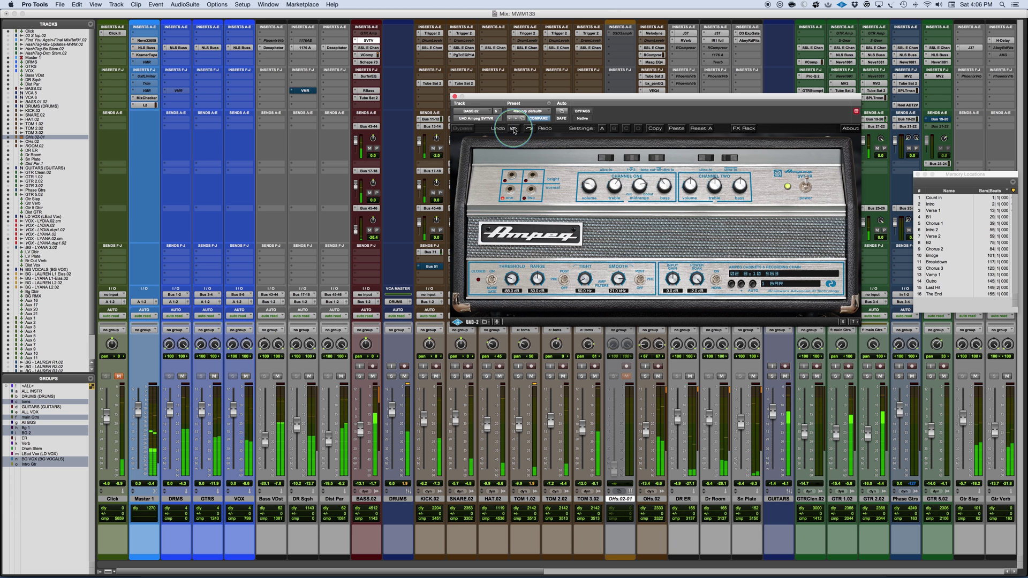
click(528, 130)
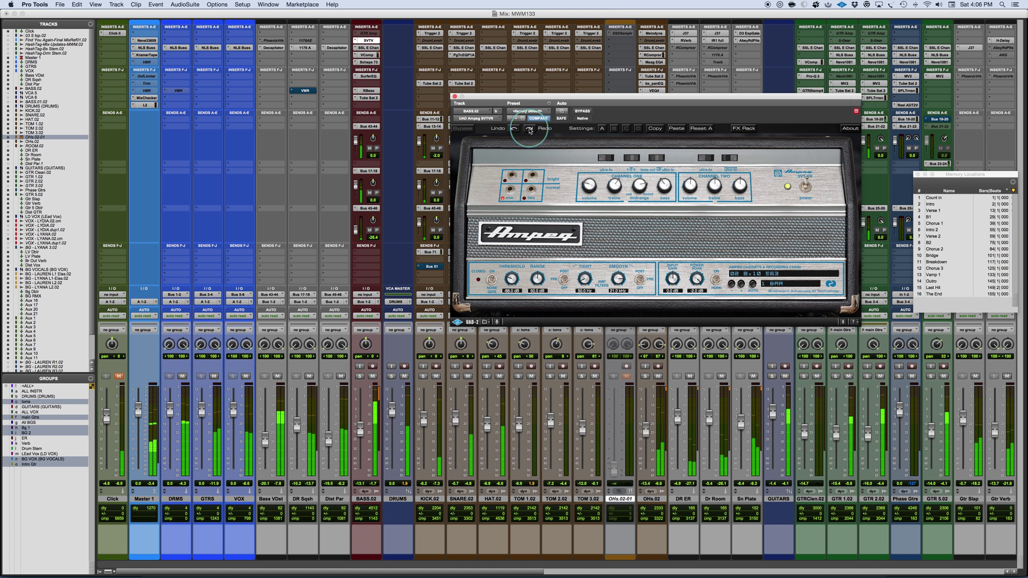
Reopen MixChecker on Master 1 and audition Tablet, Laptop Speakers, TV, In-Ear Headphones, headphones and studio monitor simulations, ending on Classic Studio Monitor.
click(455, 97)
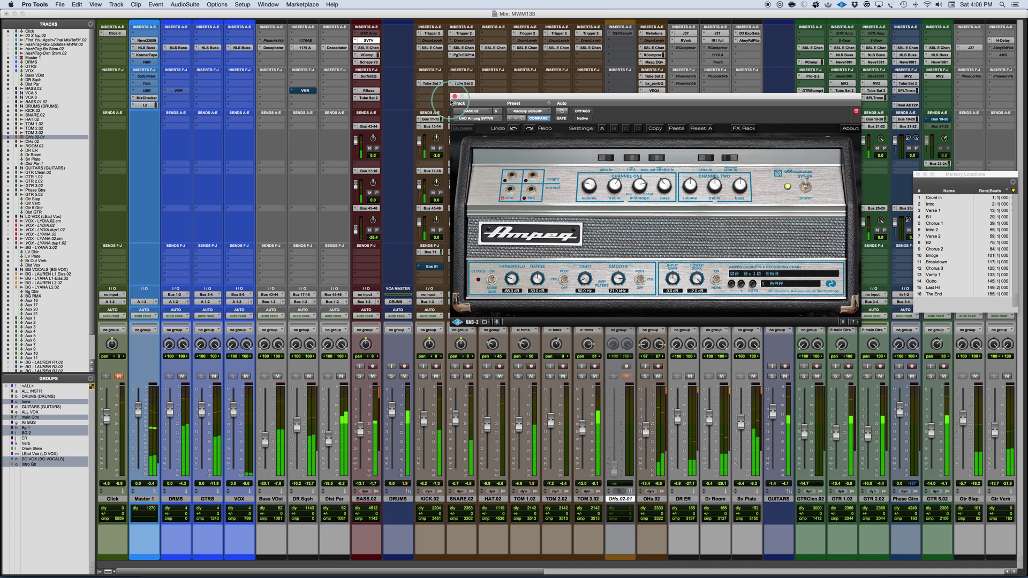
click(143, 98)
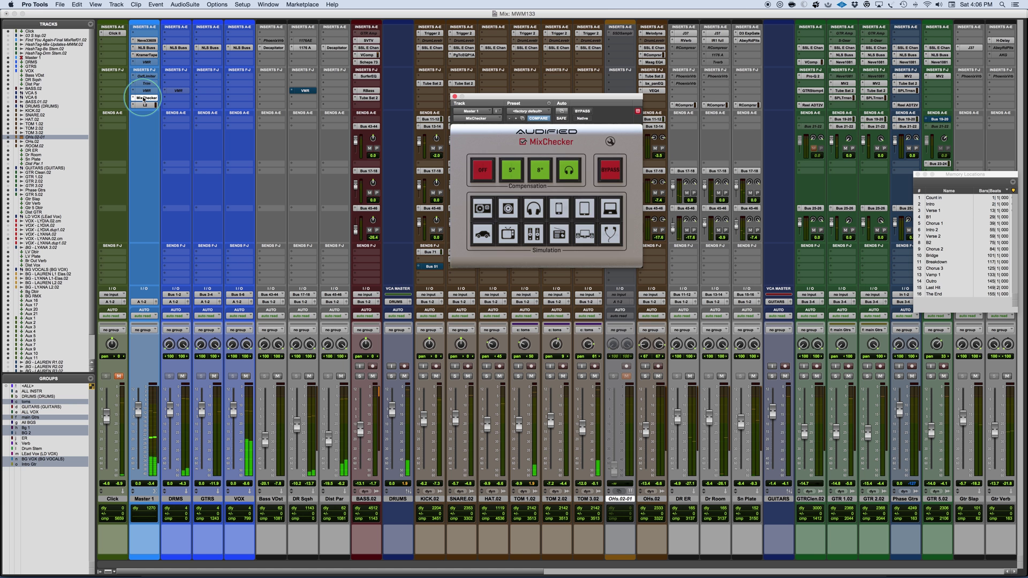
click(585, 212)
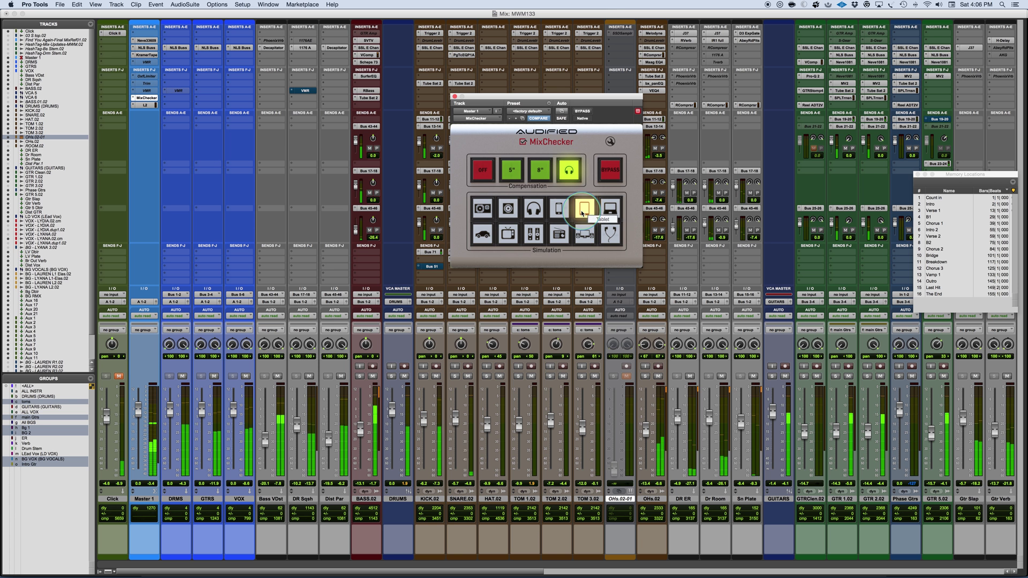
click(608, 210)
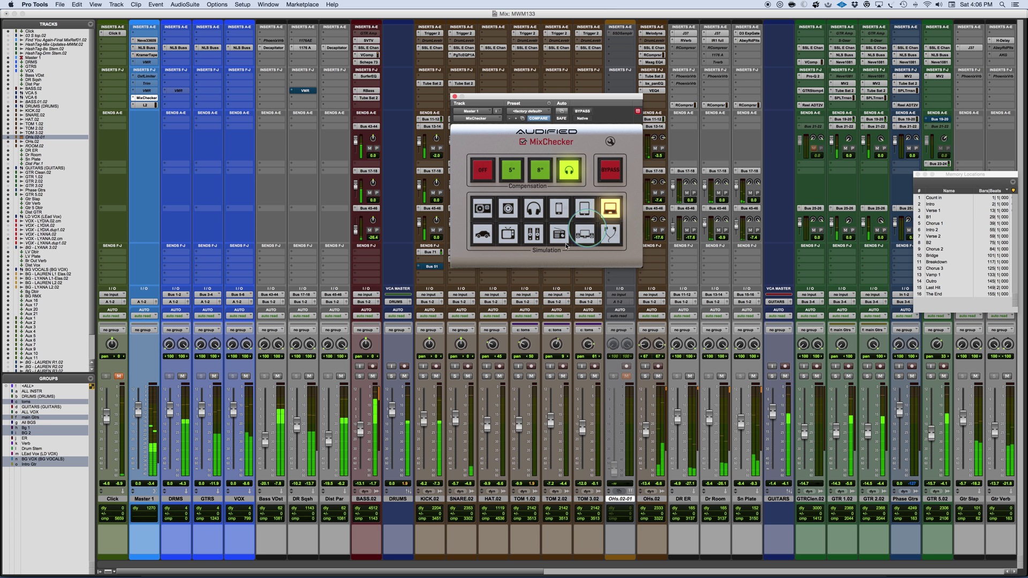
click(512, 237)
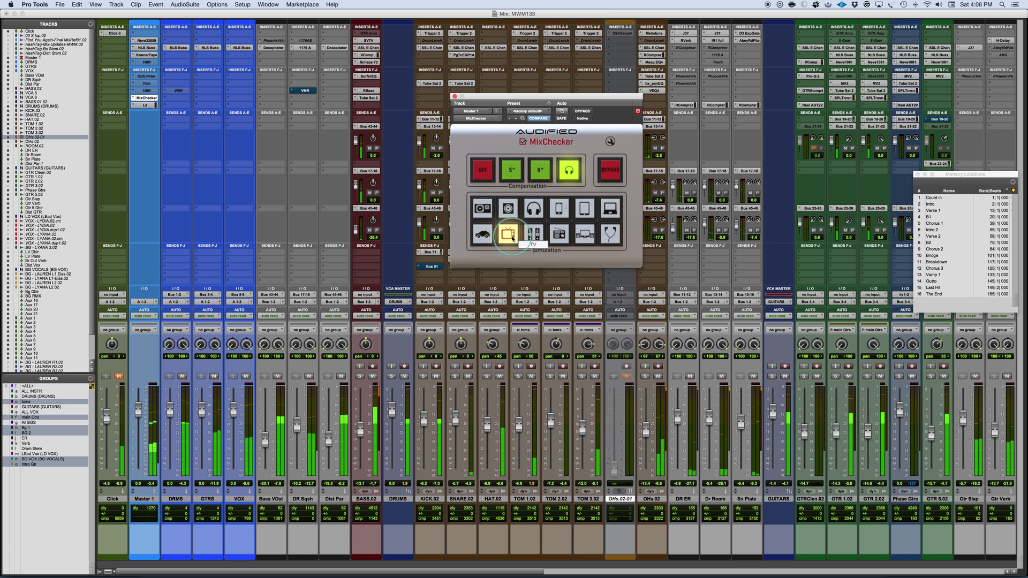
click(610, 233)
click(533, 207)
click(508, 210)
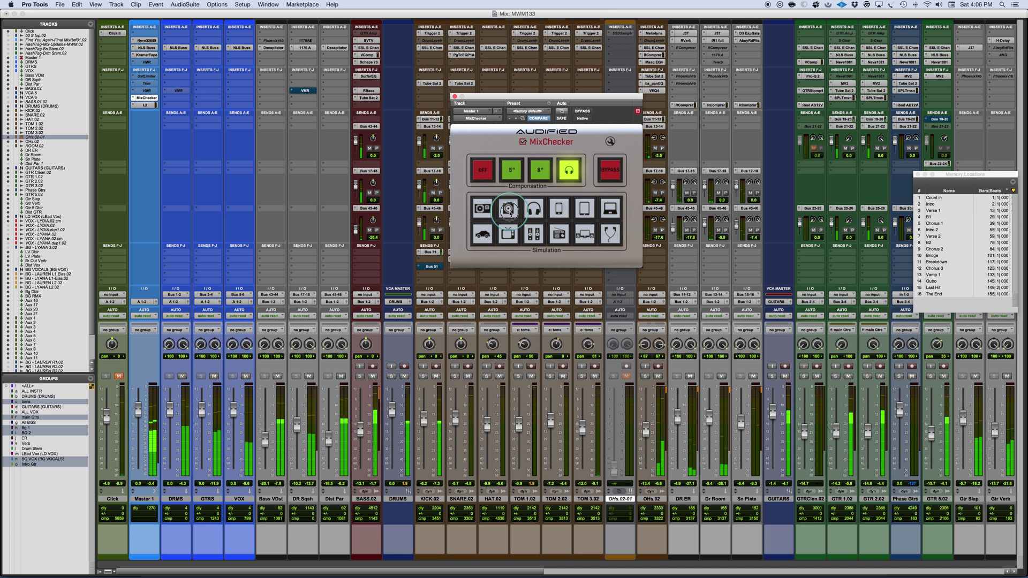
click(481, 210)
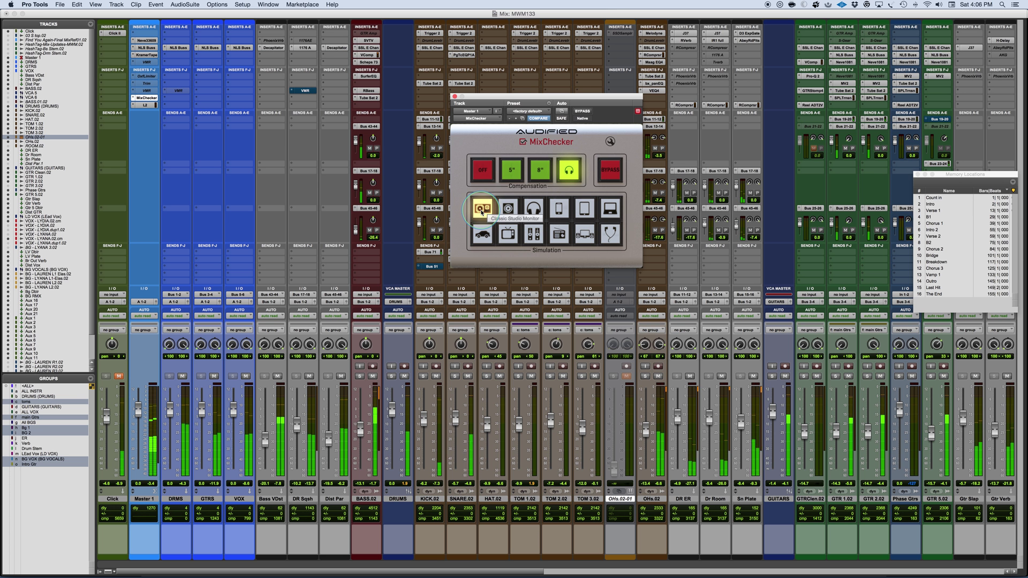
click(490, 210)
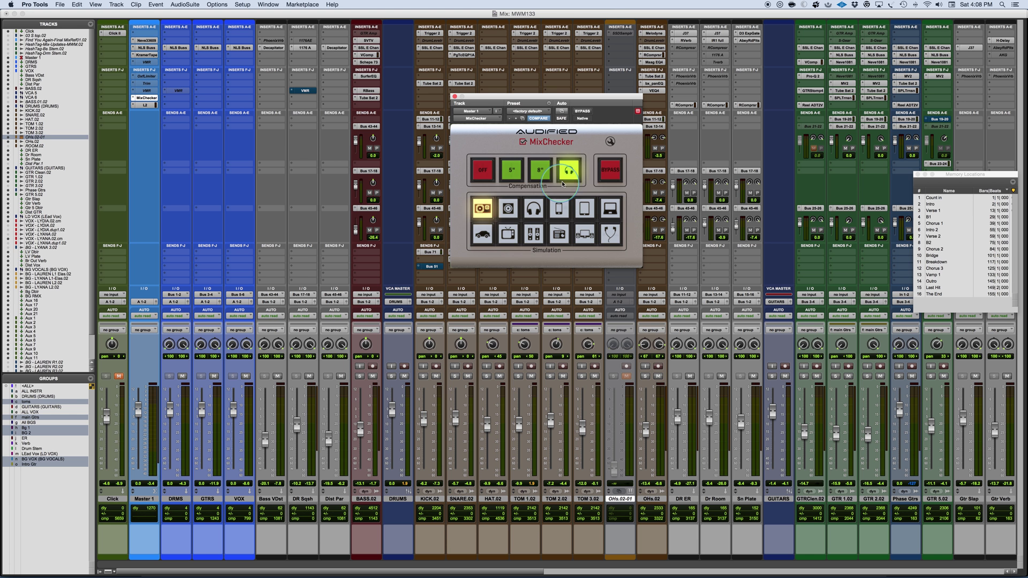
Bypass MixChecker on the Master 1 track.
click(610, 171)
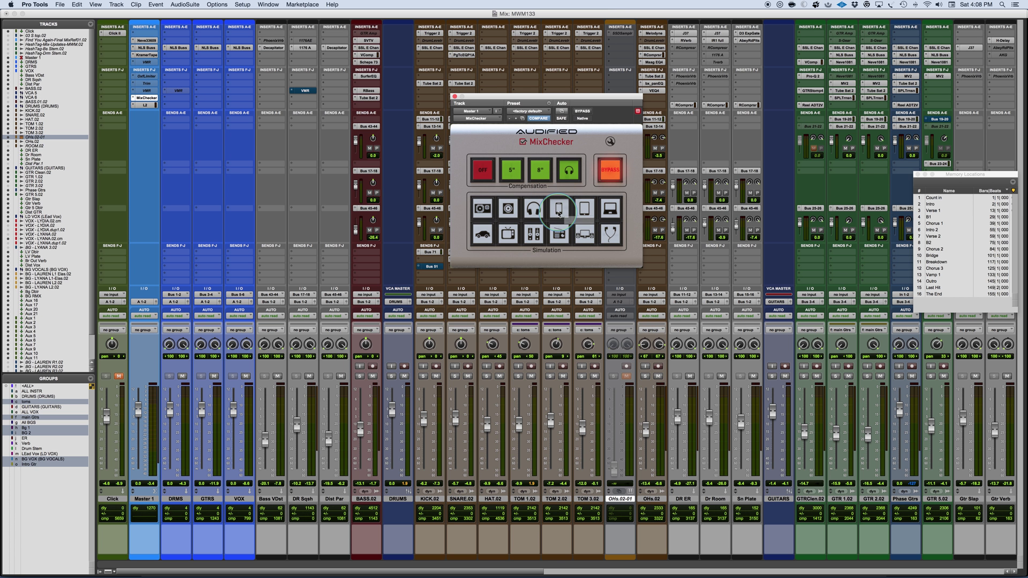
click(558, 213)
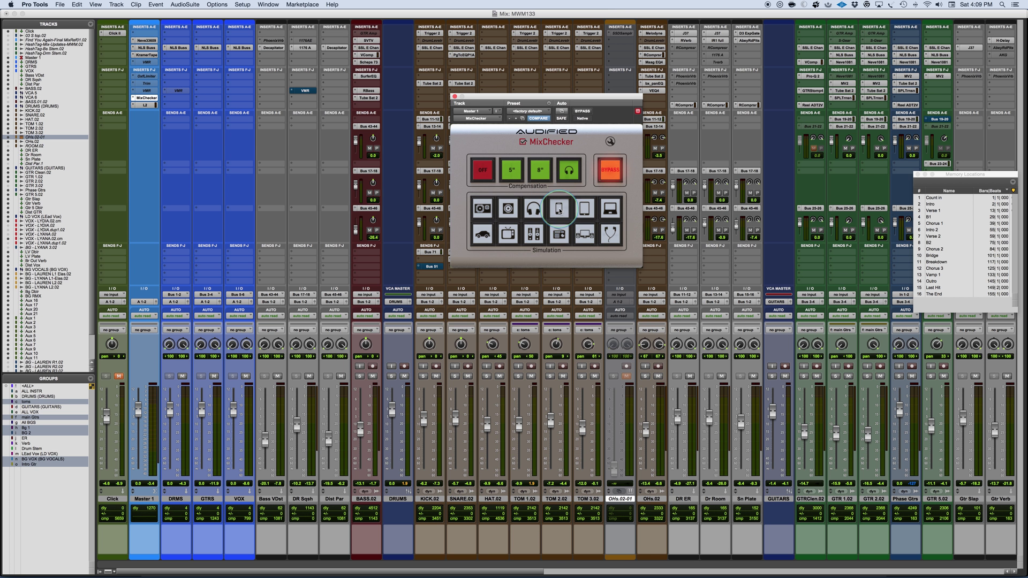